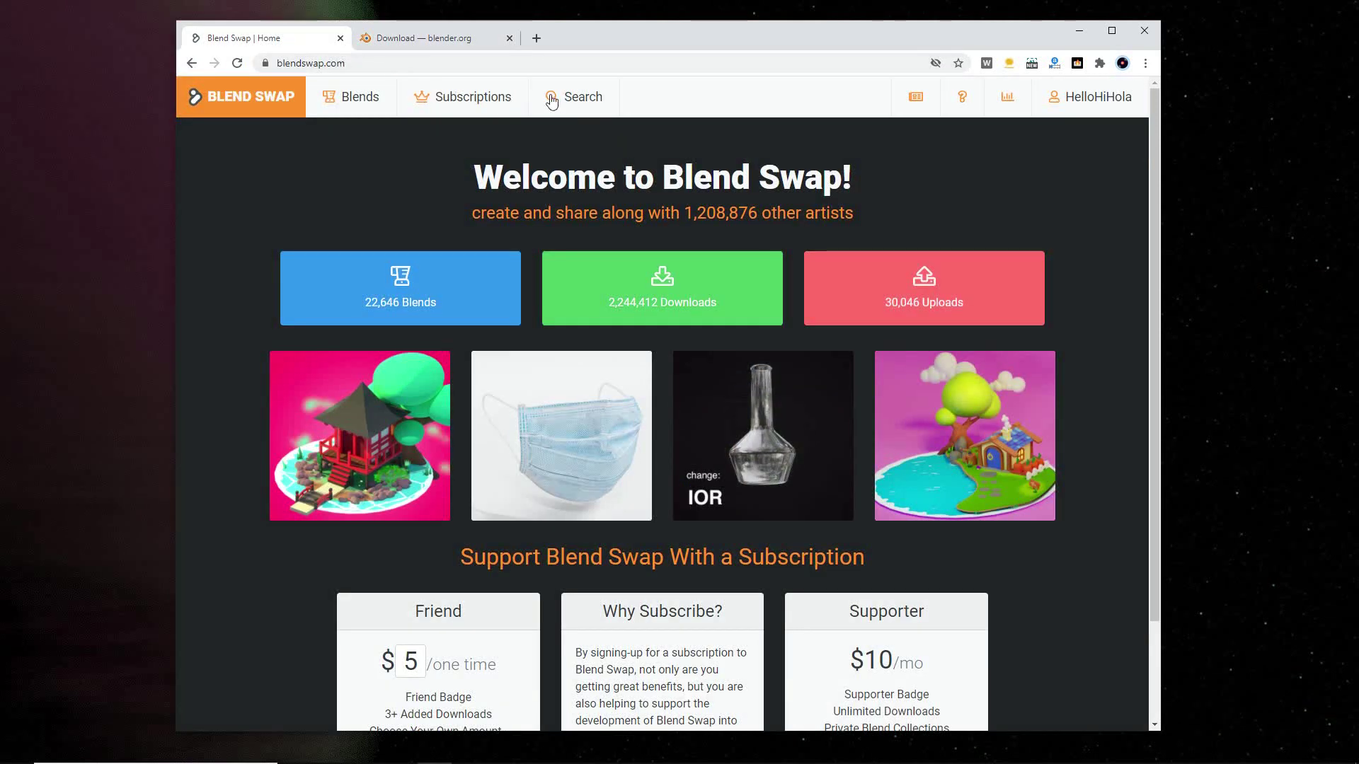
# Search Blend Swap for "record player"
pyautogui.click(592, 102)
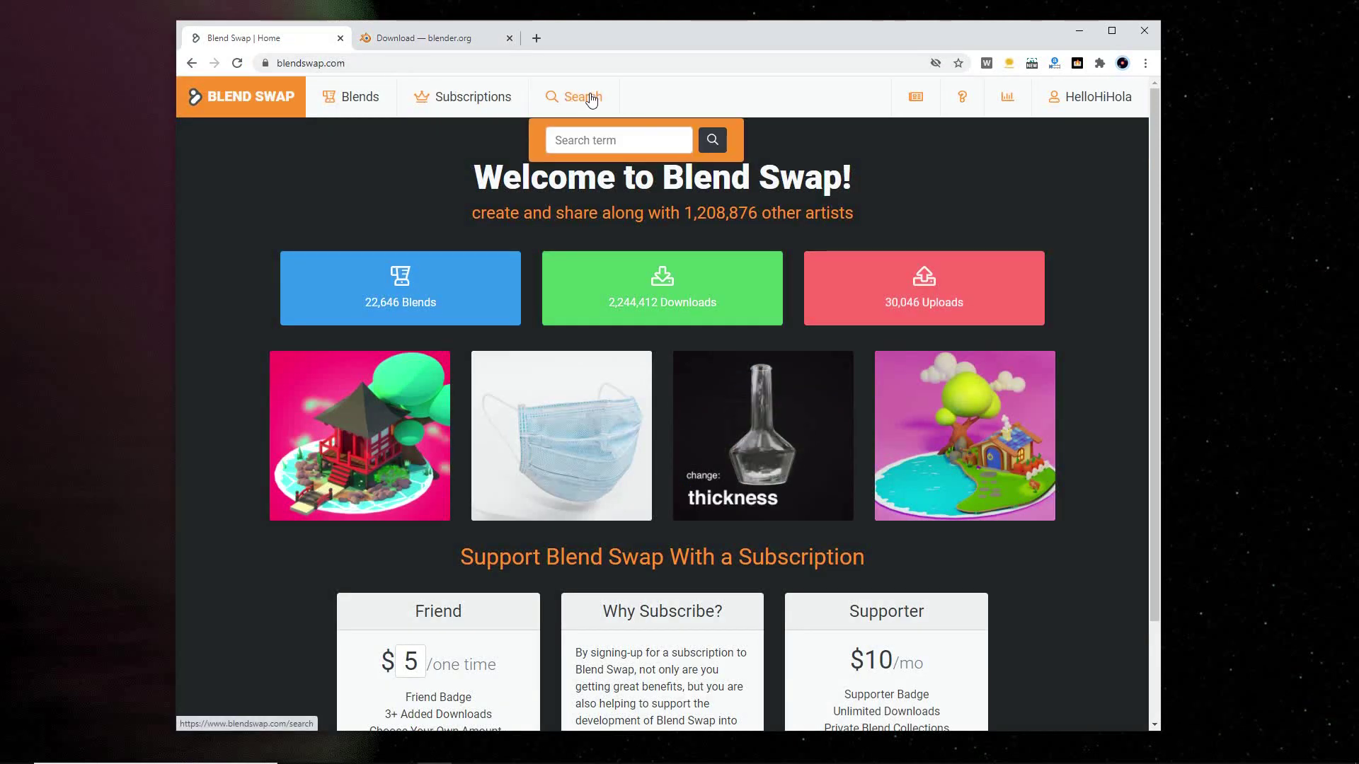
pyautogui.click(617, 139)
pyautogui.write('record')
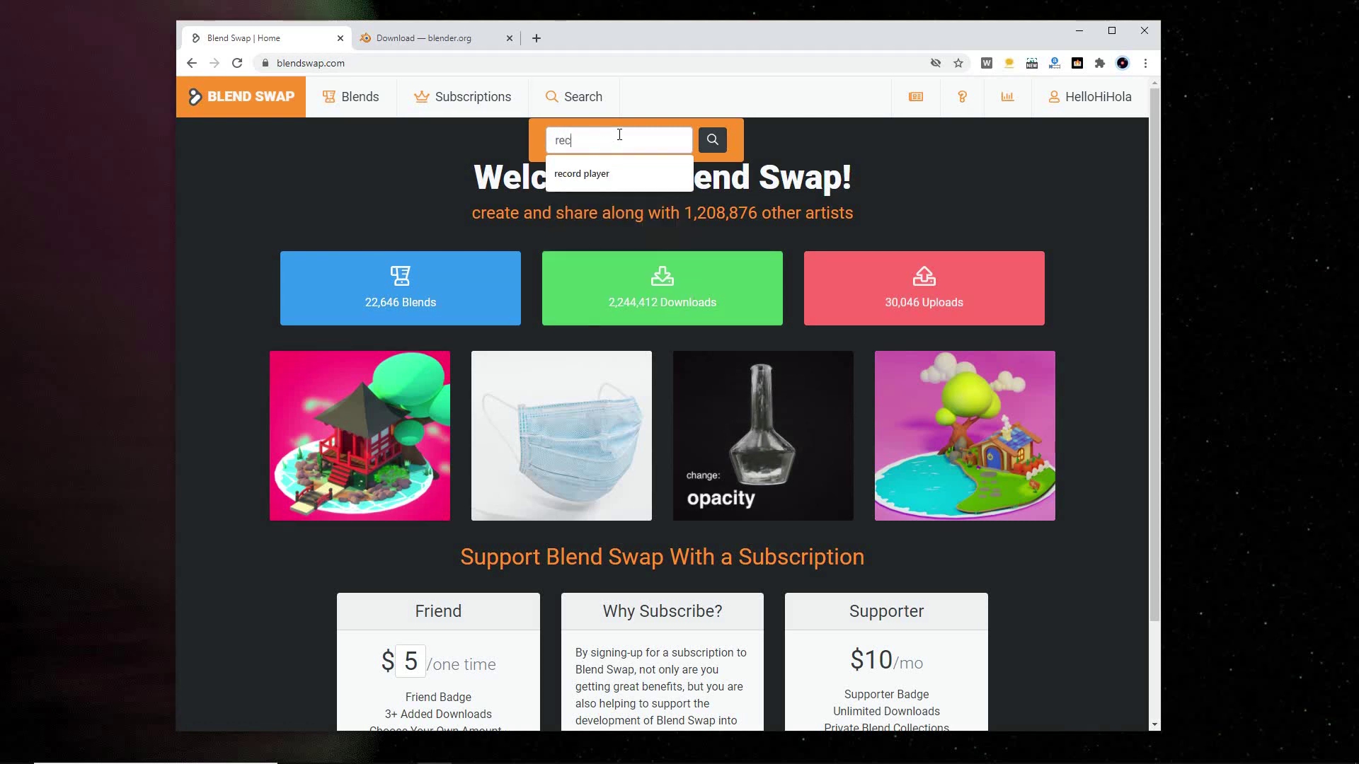
pyautogui.write(' player')
pyautogui.press('Return')
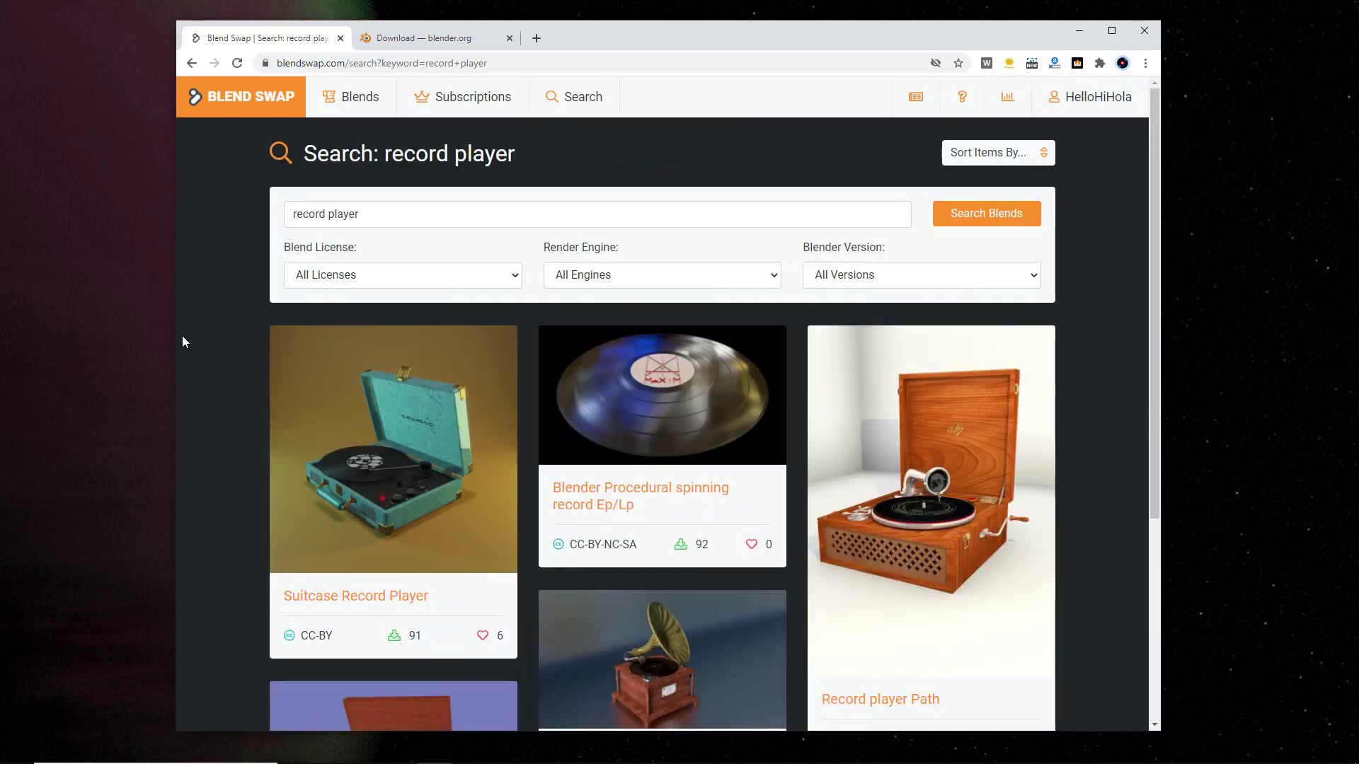
# View the account's own uploaded blends and return to the record player search results
pyautogui.click(1113, 106)
pyautogui.click(1090, 134)
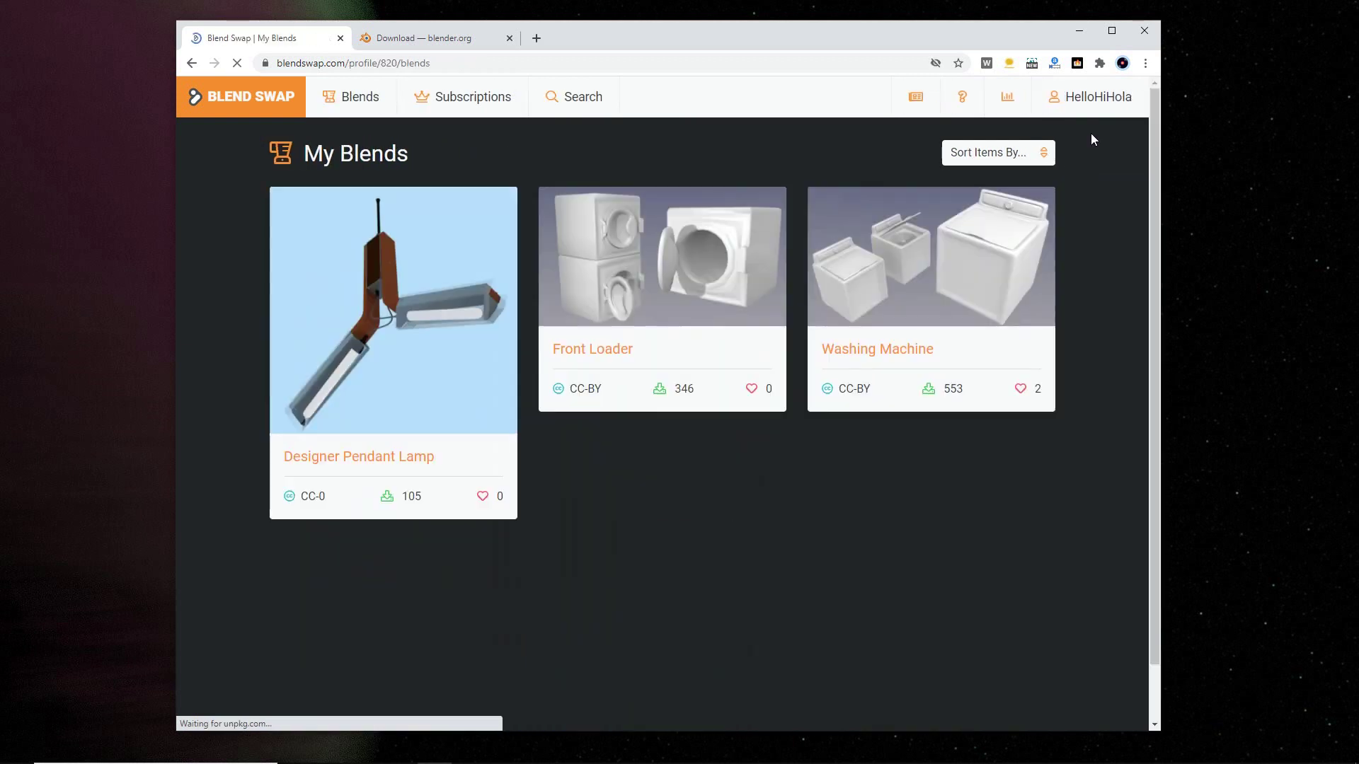
pyautogui.click(191, 63)
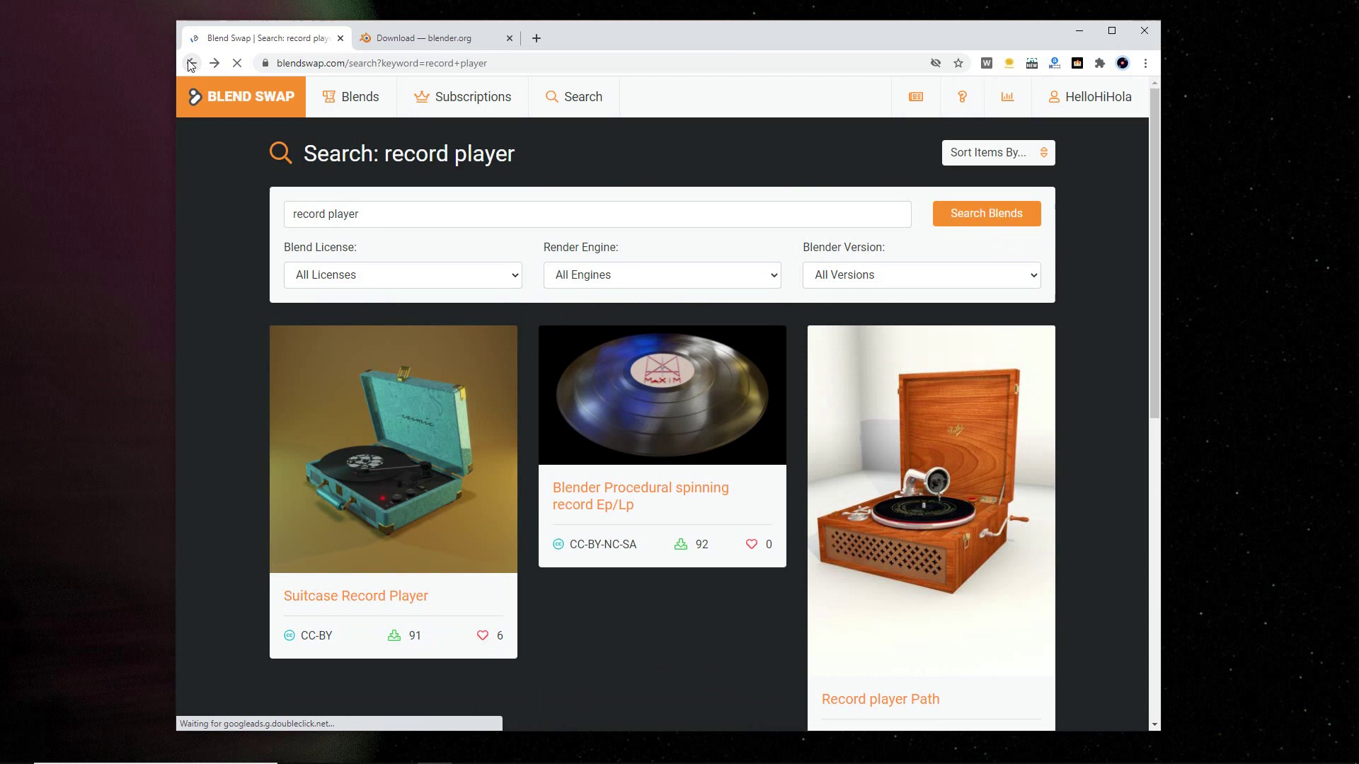
# Open the Suitcase Record Player model from the search results and download its blend file
pyautogui.scroll(-2, 230, 410)
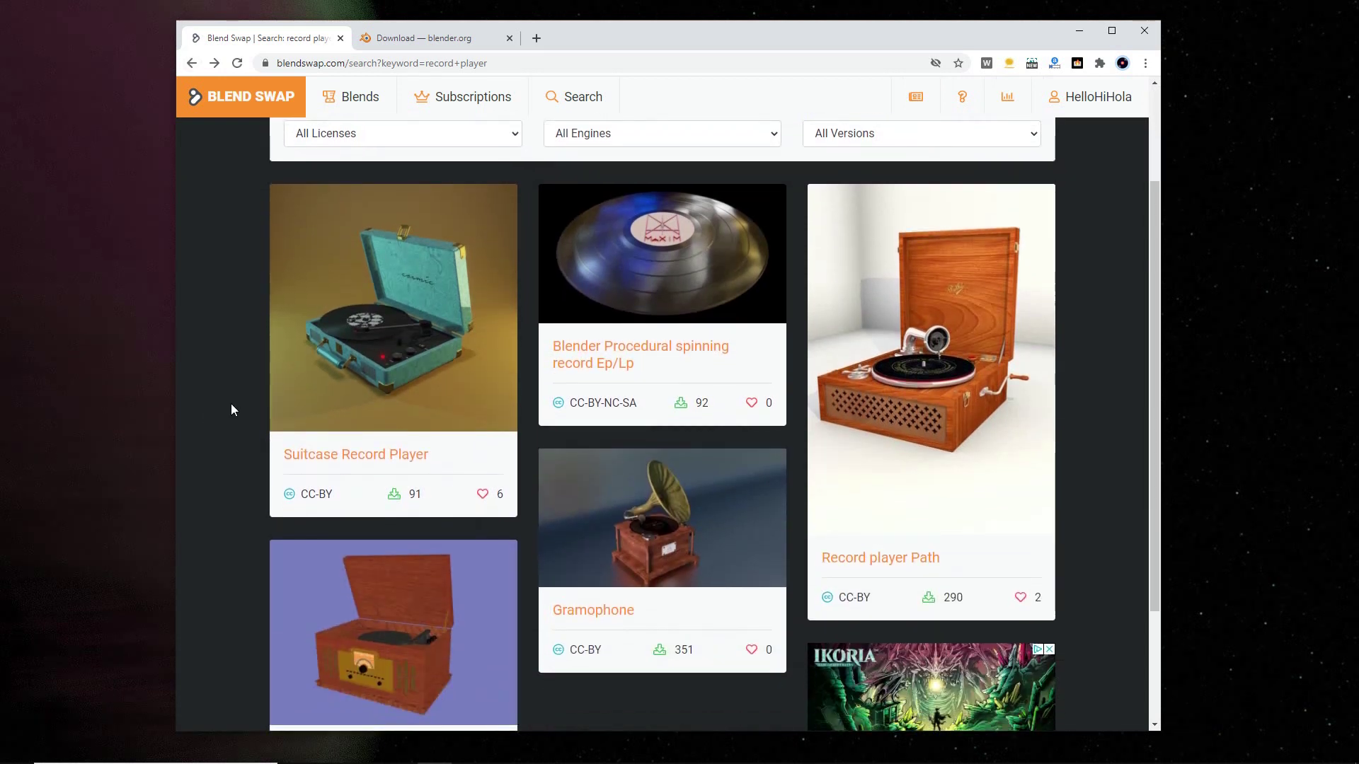
pyautogui.click(382, 331)
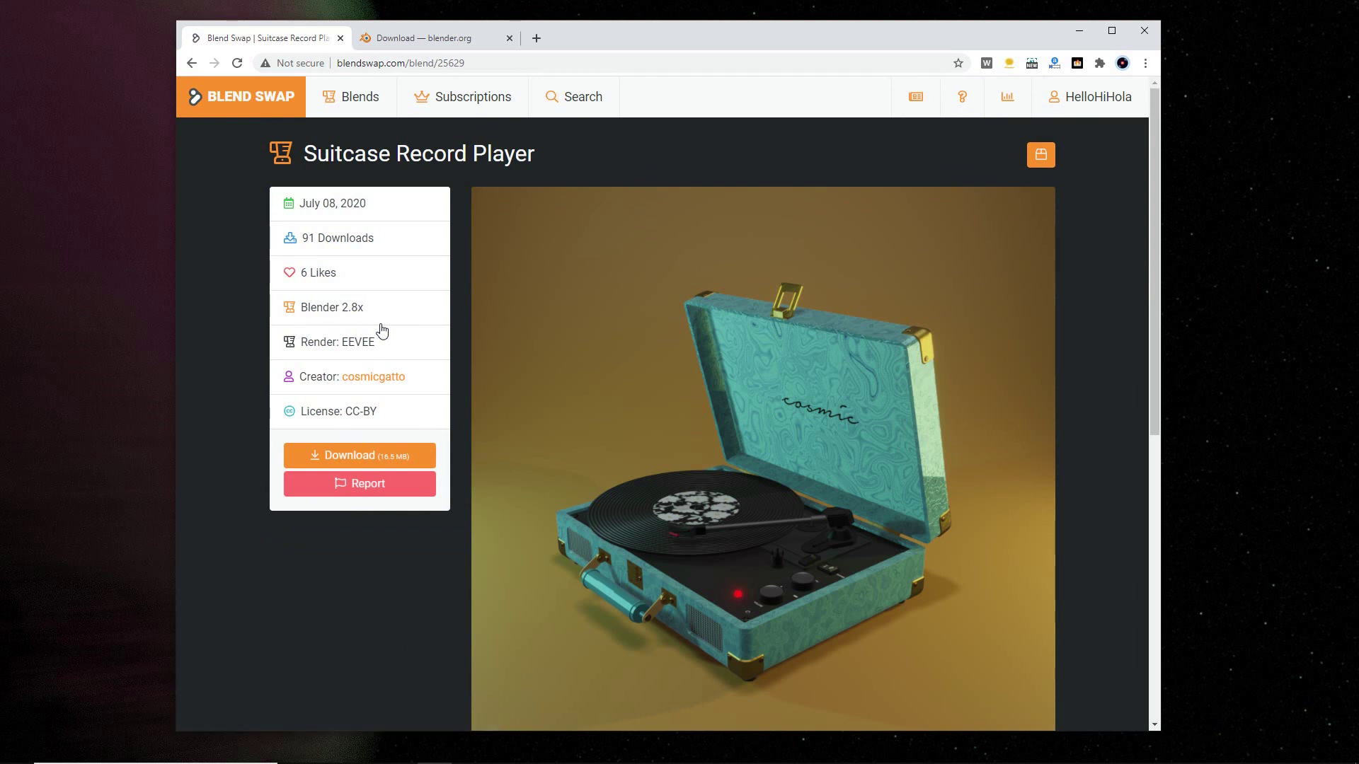
pyautogui.click(349, 457)
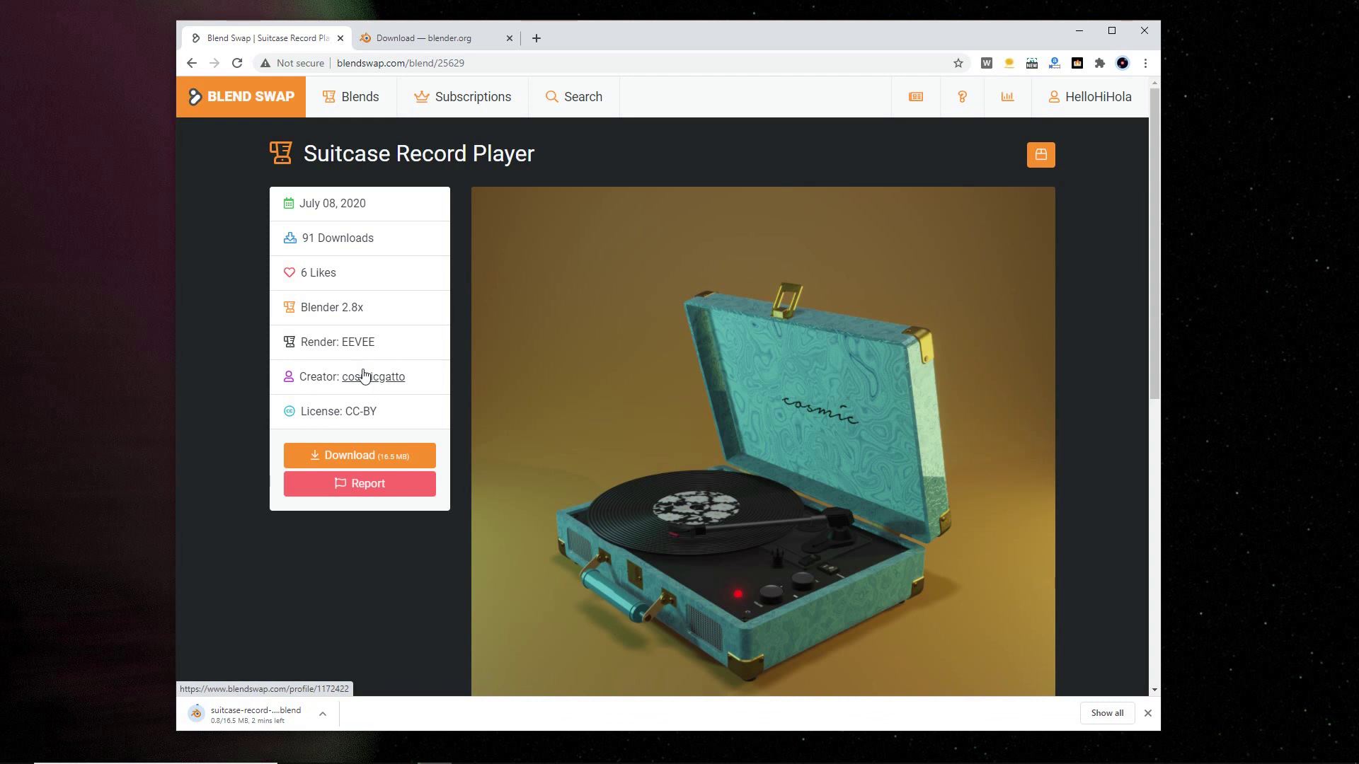
# Check the Suitcase Record Player's render engine, Blender version and publication date in its details
pyautogui.moveTo(310, 342); pyautogui.dragTo(388, 351)
pyautogui.click(389, 351)
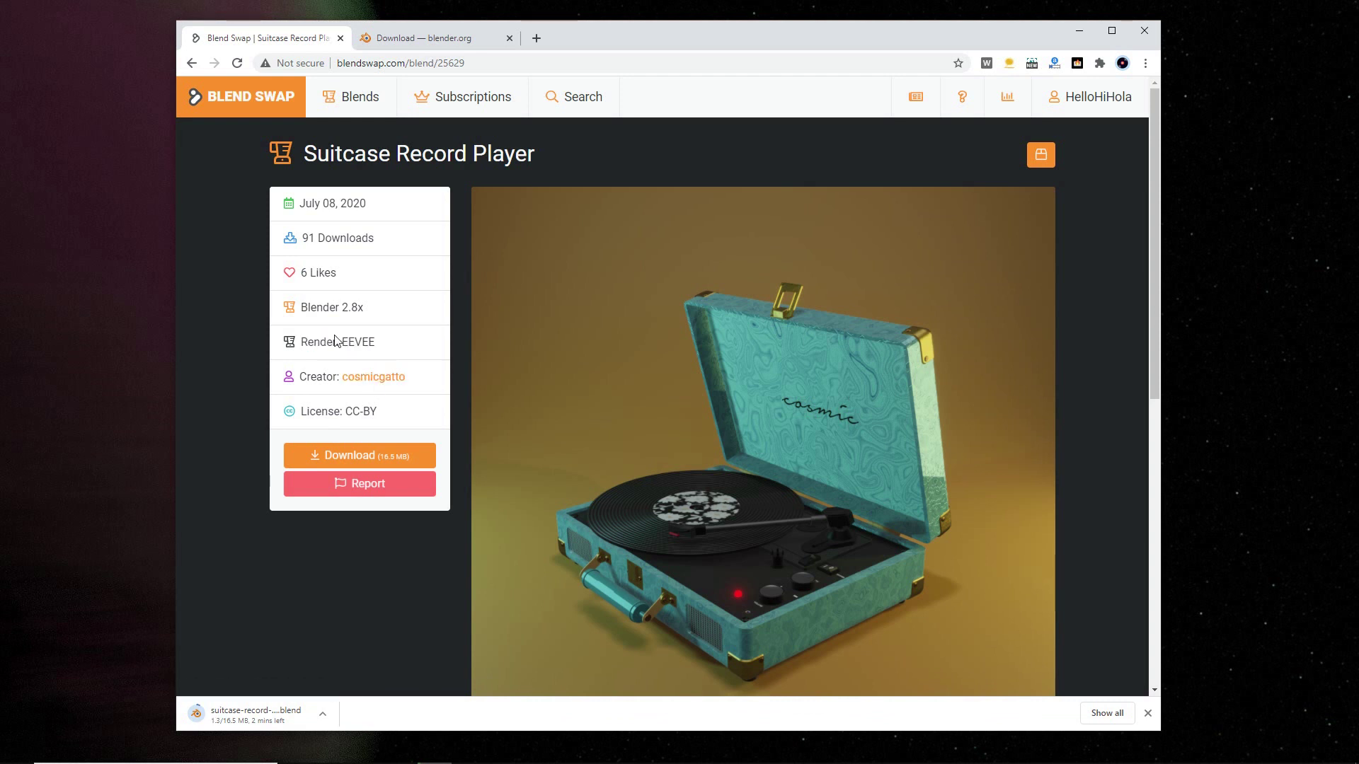
pyautogui.moveTo(309, 307); pyautogui.dragTo(375, 310)
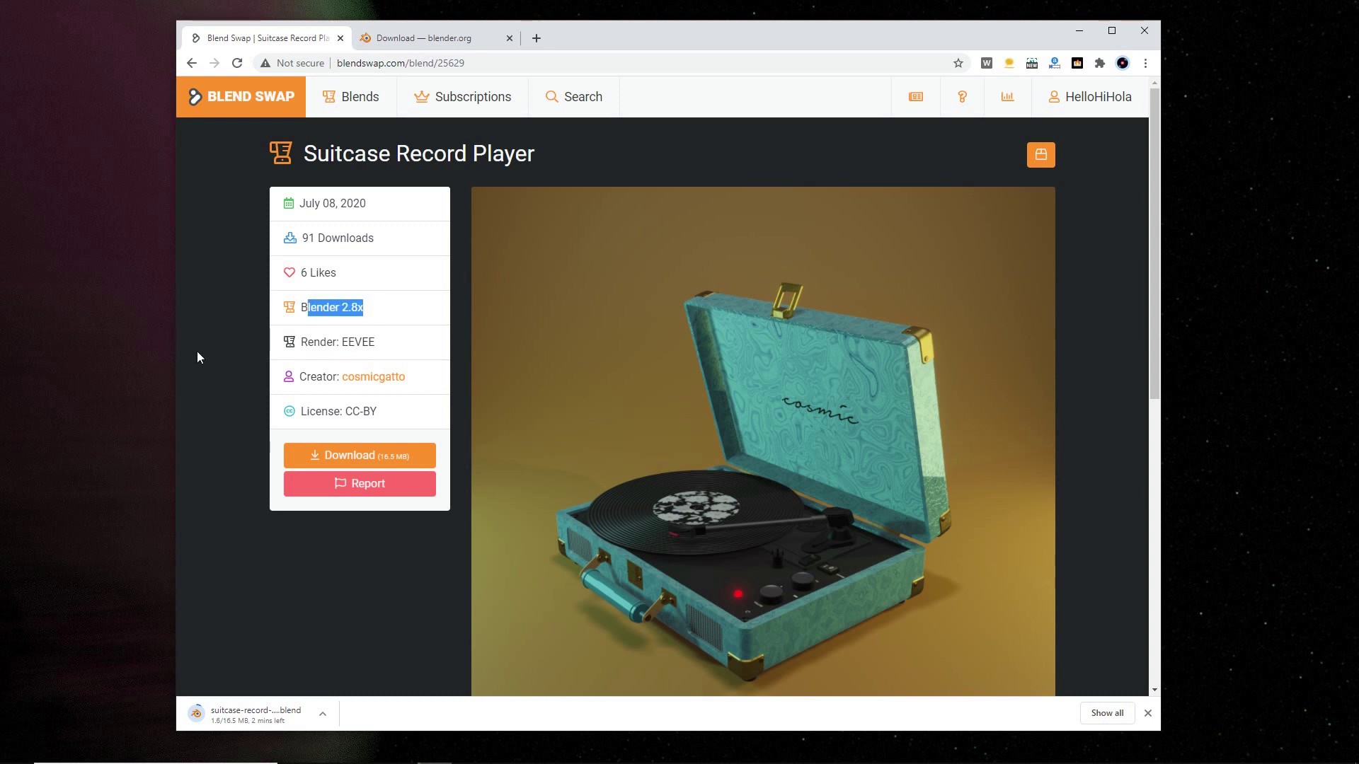
pyautogui.moveTo(296, 204); pyautogui.dragTo(386, 207)
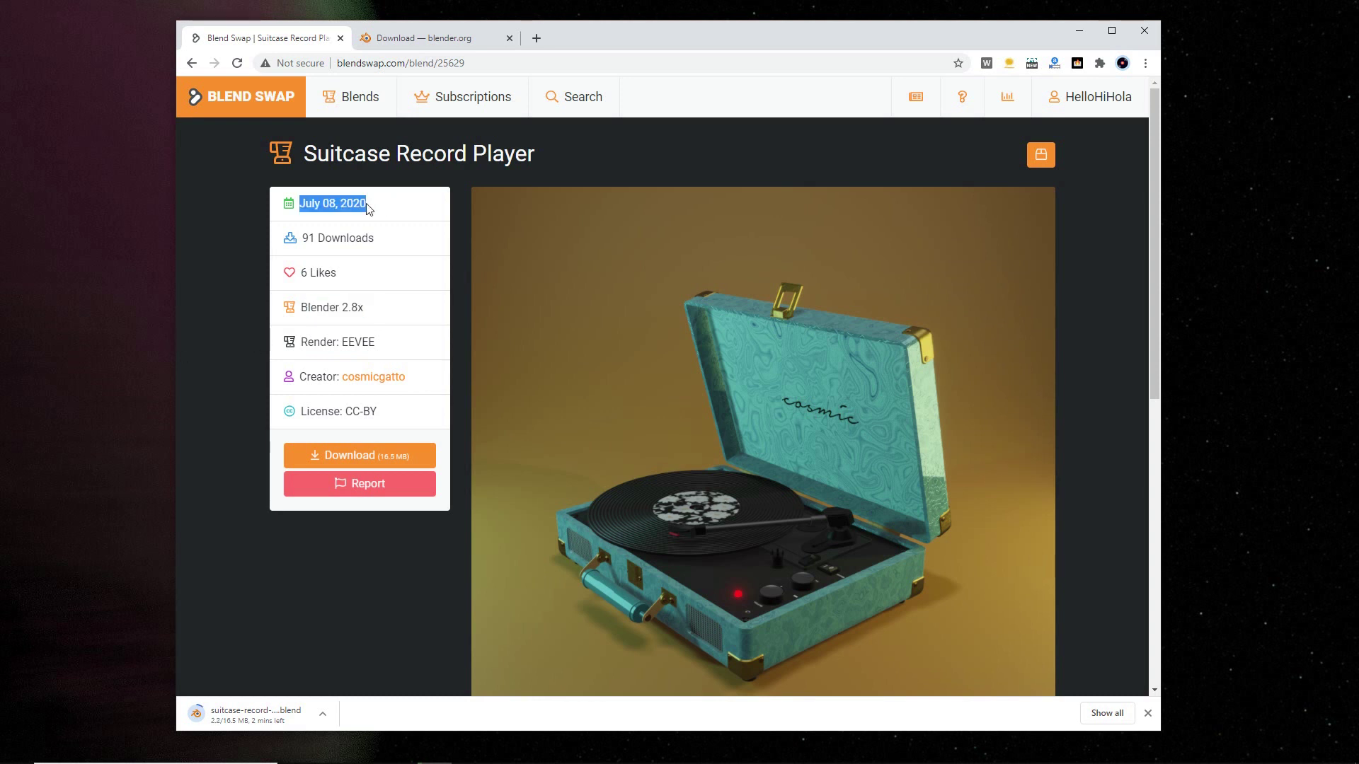
pyautogui.click(237, 270)
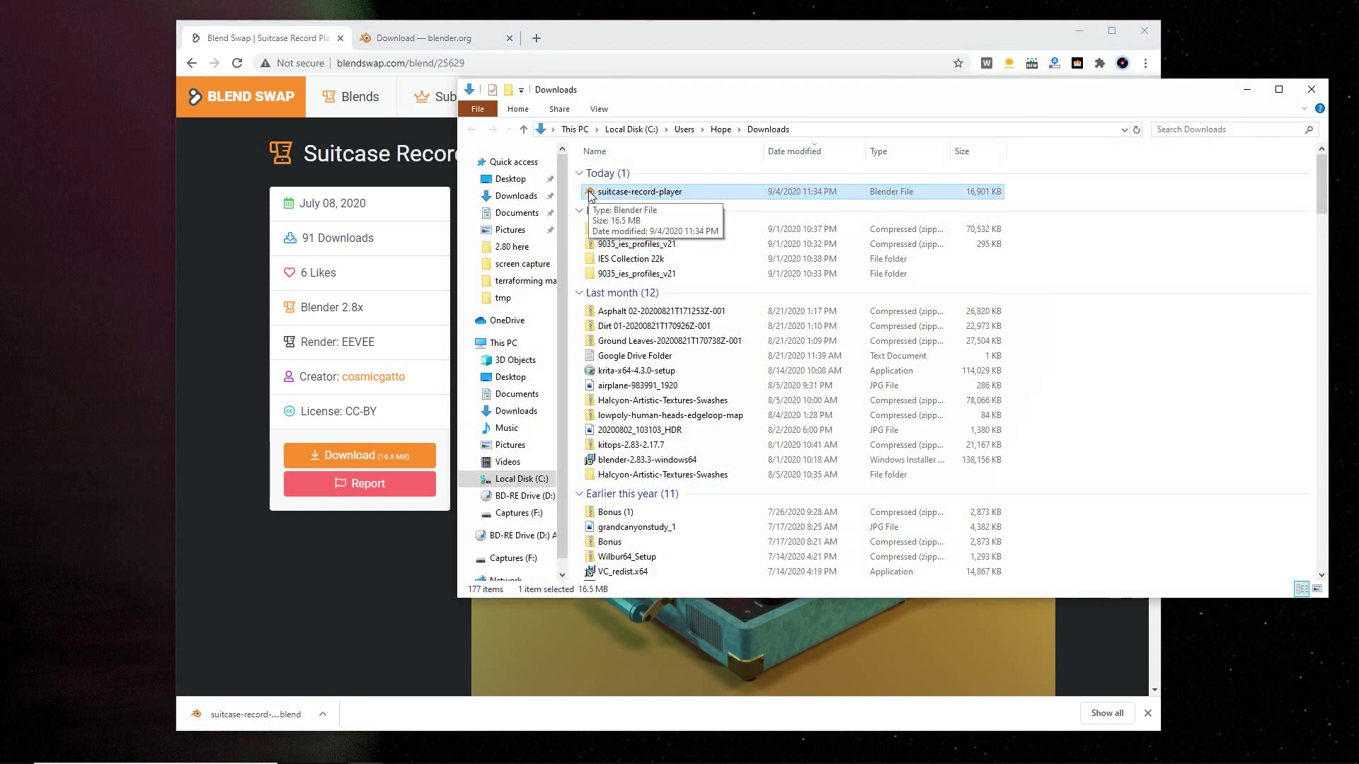
# Launch Blender 2.83 and dismiss the splash screen to reach the default cube scene
pyautogui.click(15, 750)
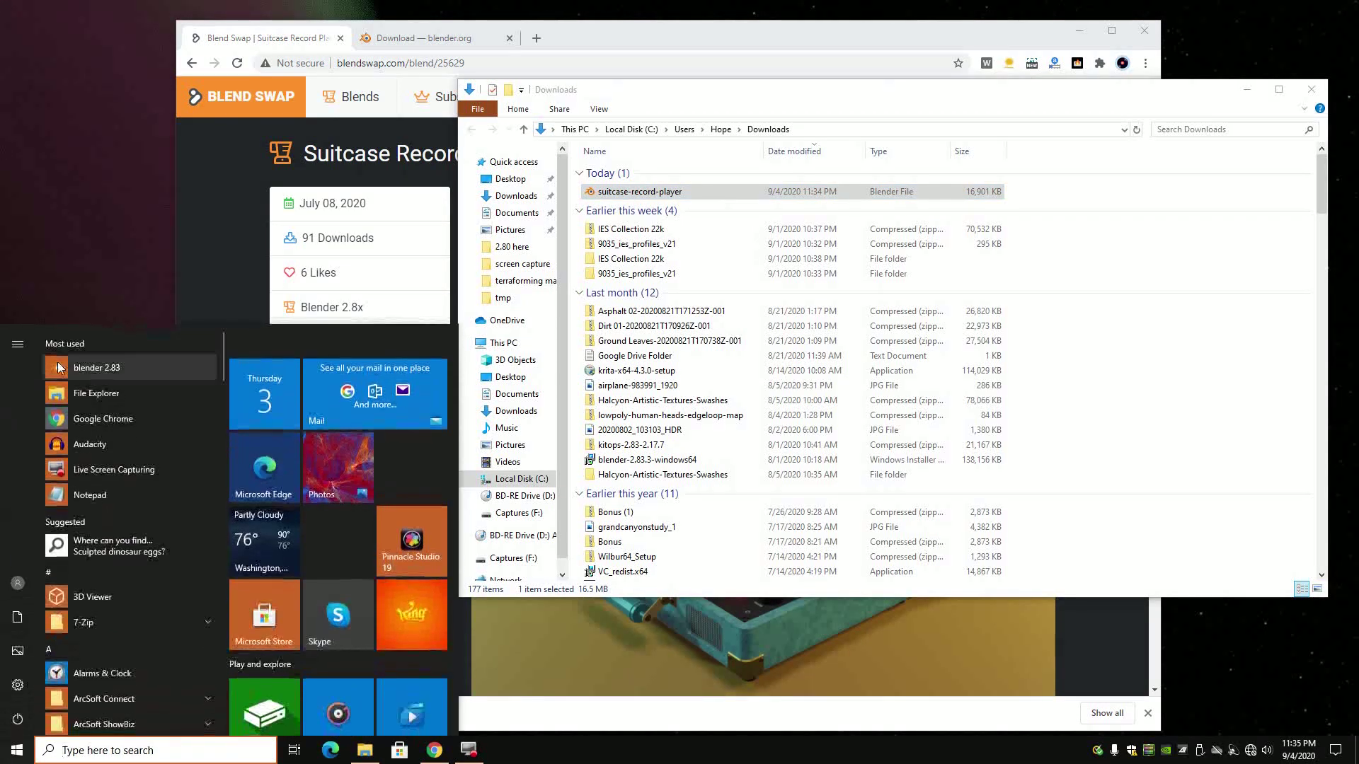
pyautogui.click(60, 368)
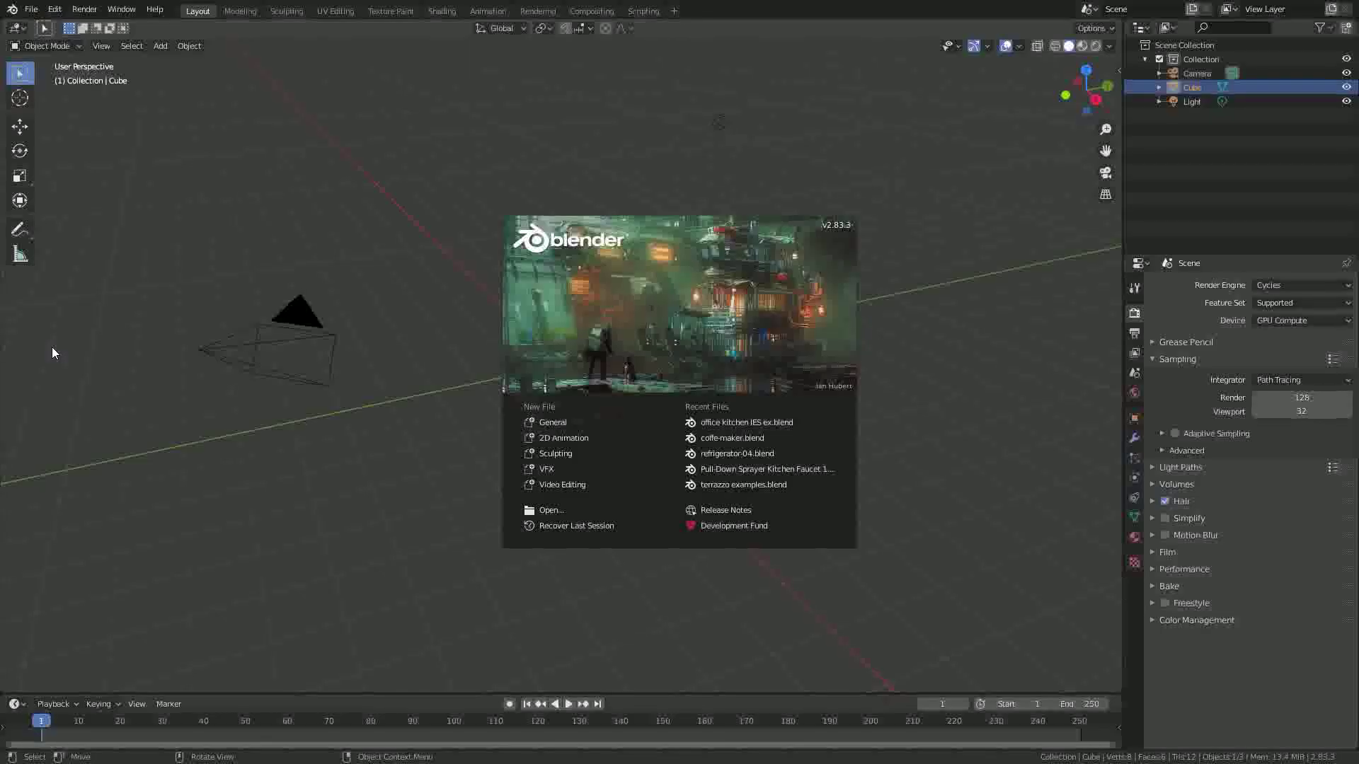
pyautogui.click(526, 251)
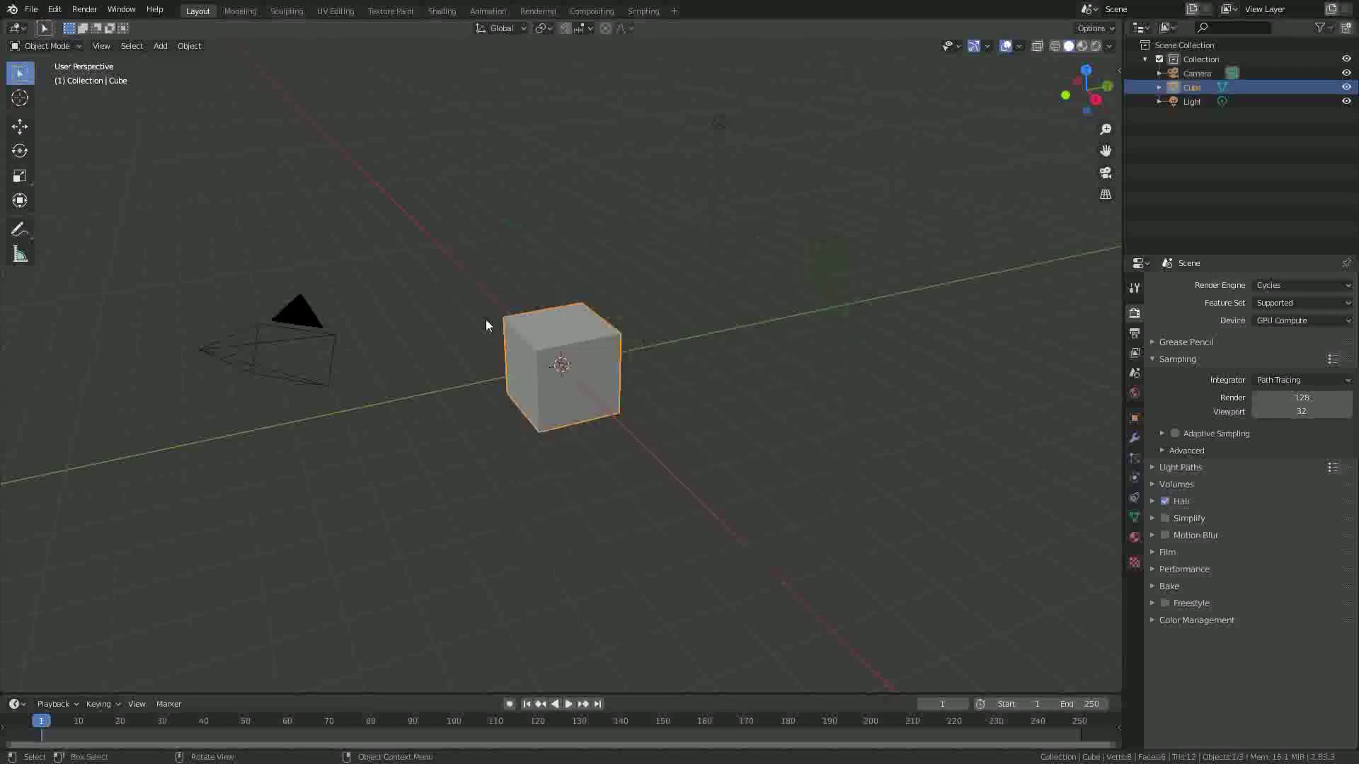
pyautogui.moveTo(544, 355)
pyautogui.mouseDown(button='middle')
pyautogui.moveTo(588, 368)
pyautogui.moveTo(547, 320)
pyautogui.moveTo(549, 359)
pyautogui.mouseUp(button='middle')
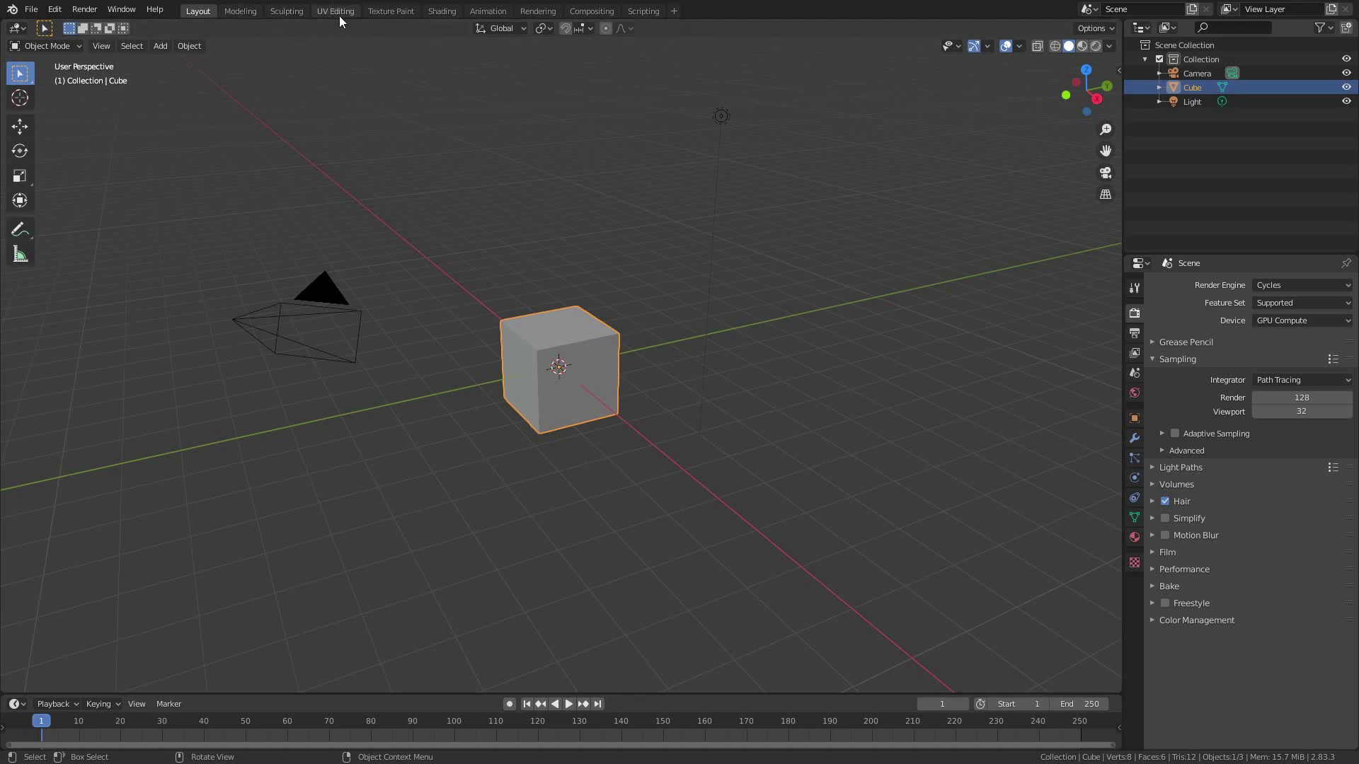
# Look through the default scene's Modeling and Shading workspaces and return to the Layout workspace
pyautogui.click(249, 12)
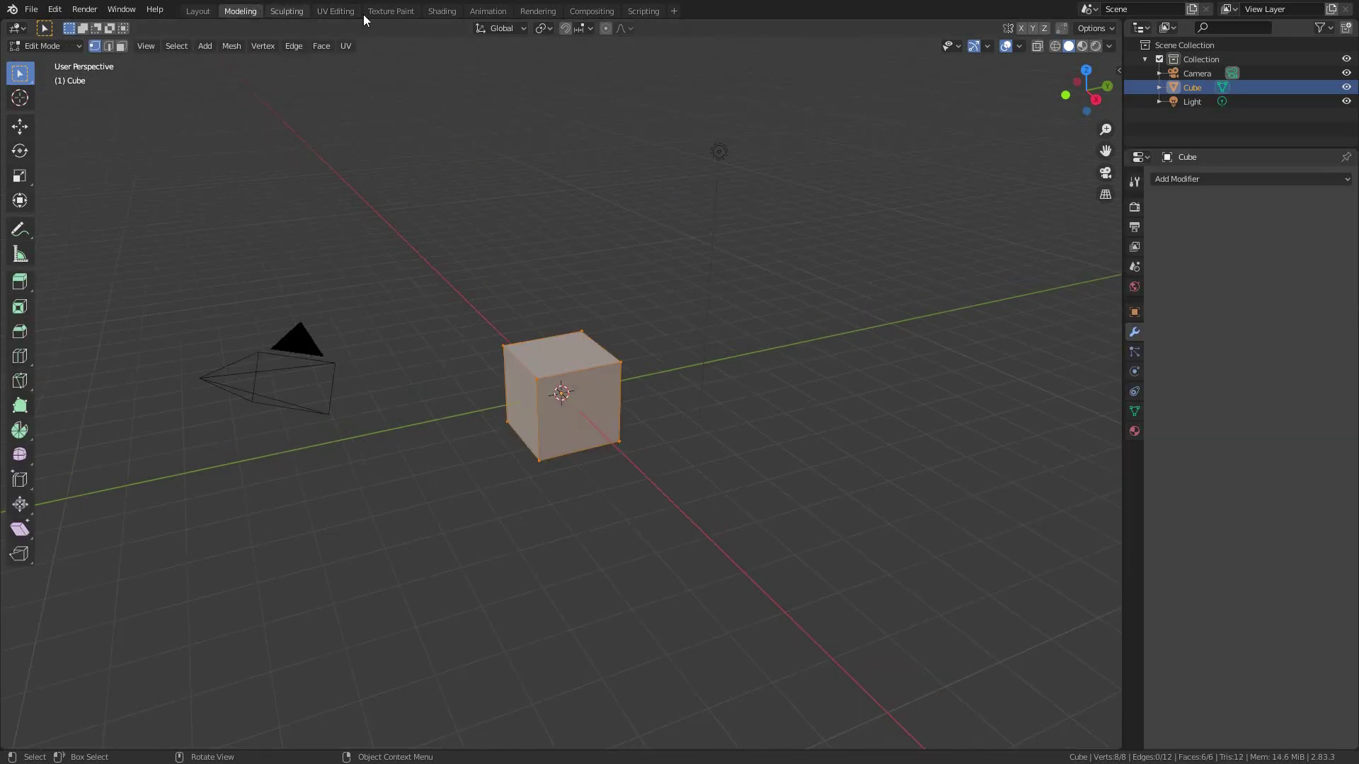
pyautogui.click(437, 11)
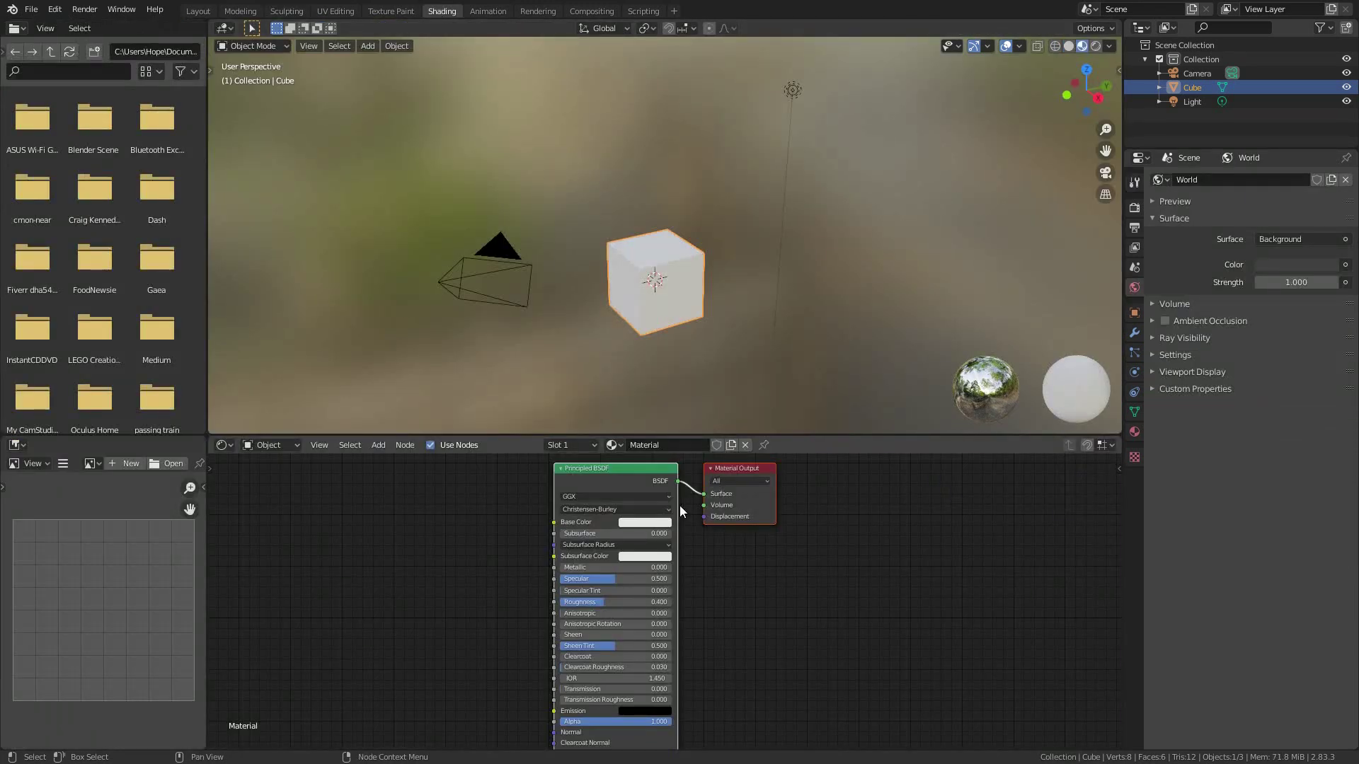
pyautogui.click(198, 11)
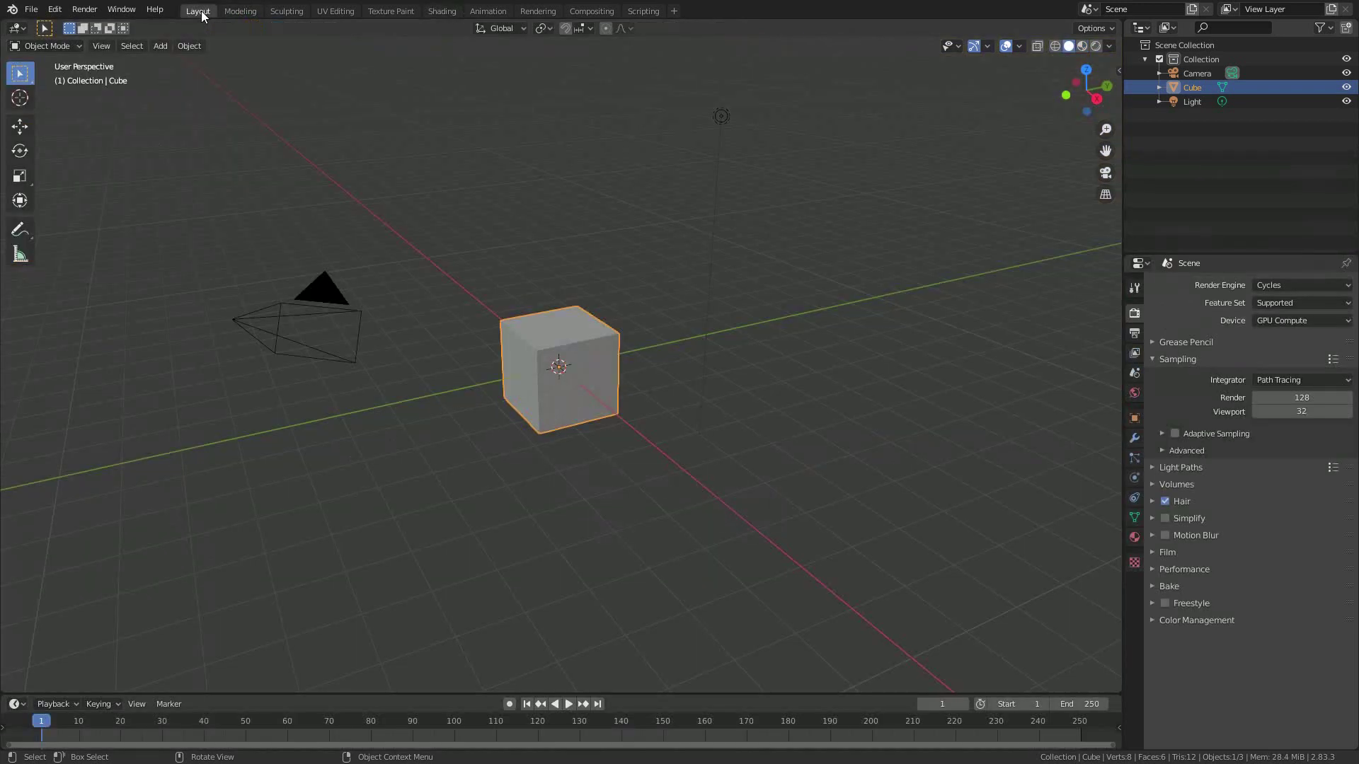
# Quit Blender without saving the untitled default scene
pyautogui.click(25, 9)
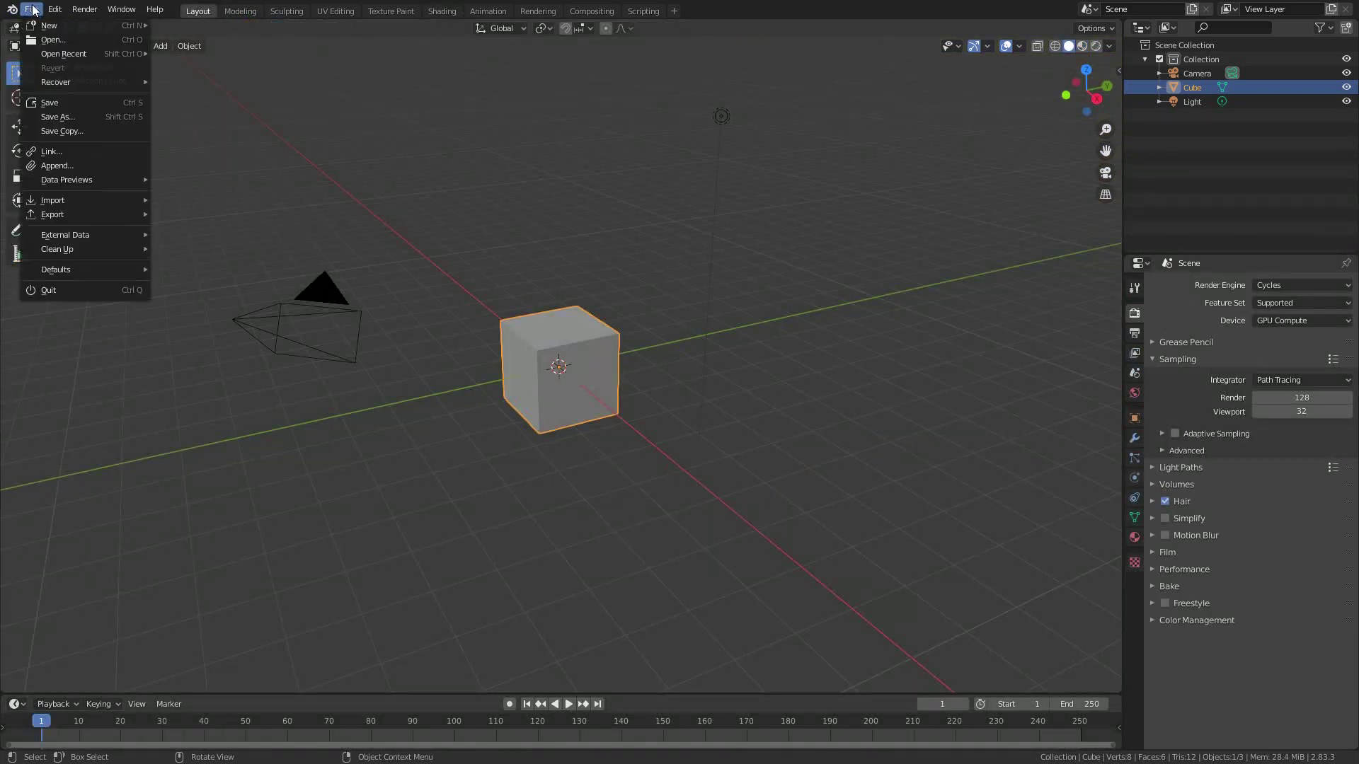
pyautogui.click(59, 290)
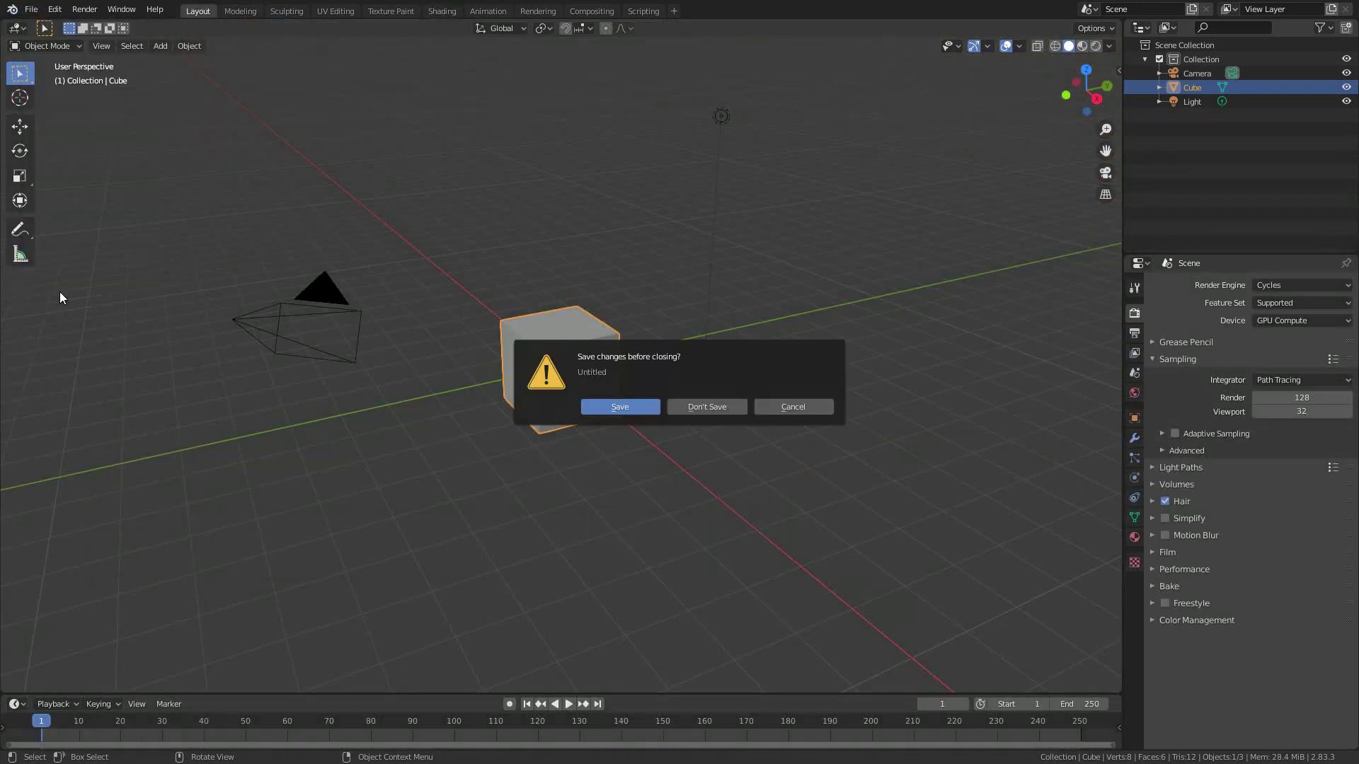
pyautogui.click(732, 406)
# Open suitcase-record-player from the Downloads folder in Blender and compare its Layout and Shading workspaces
pyautogui.doubleClick(594, 192)
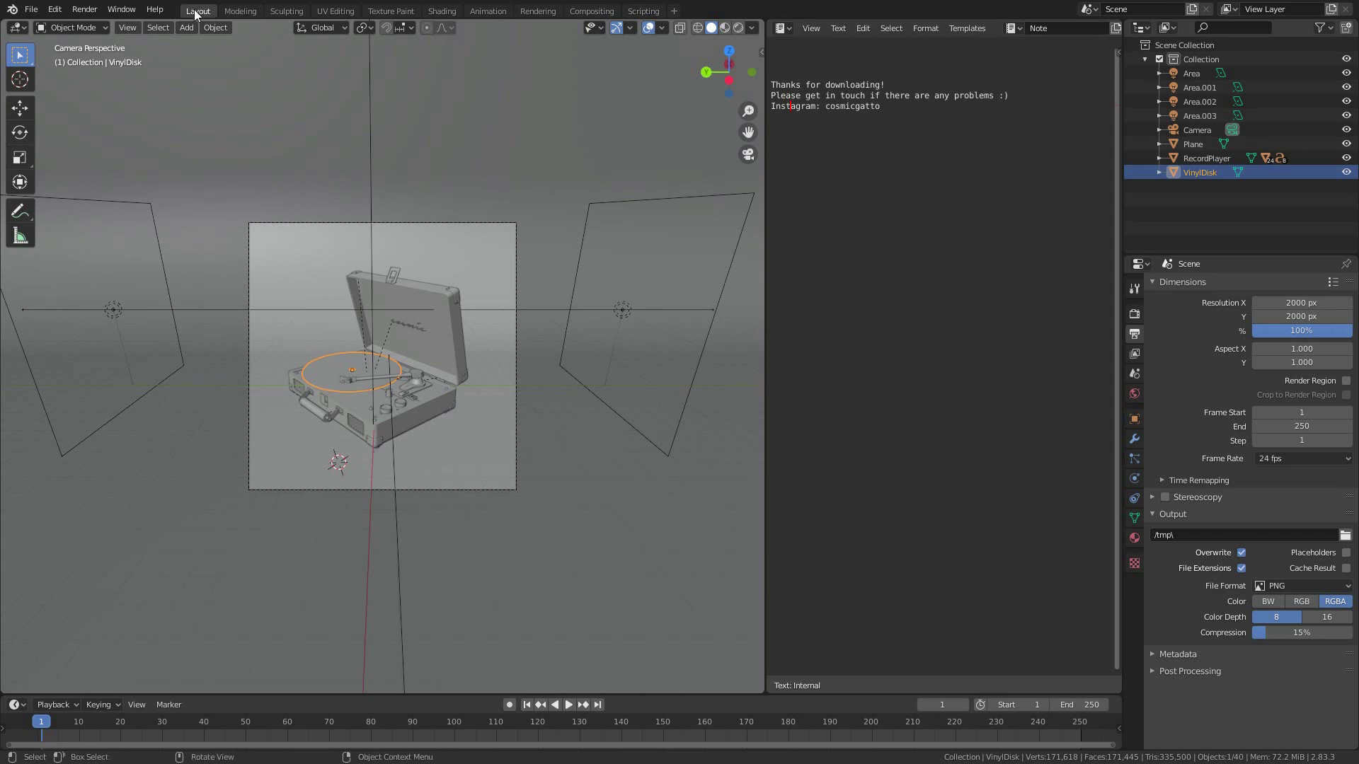
pyautogui.click(440, 11)
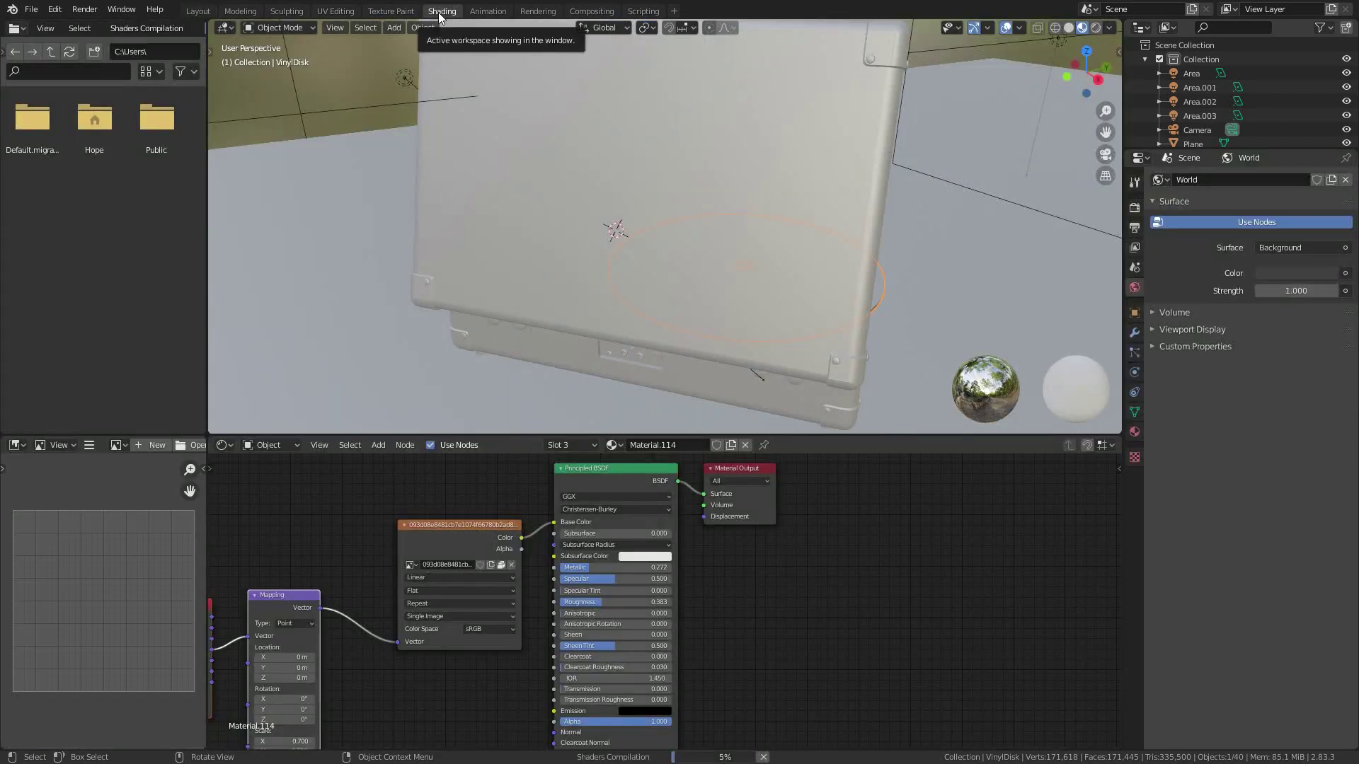
pyautogui.click(210, 12)
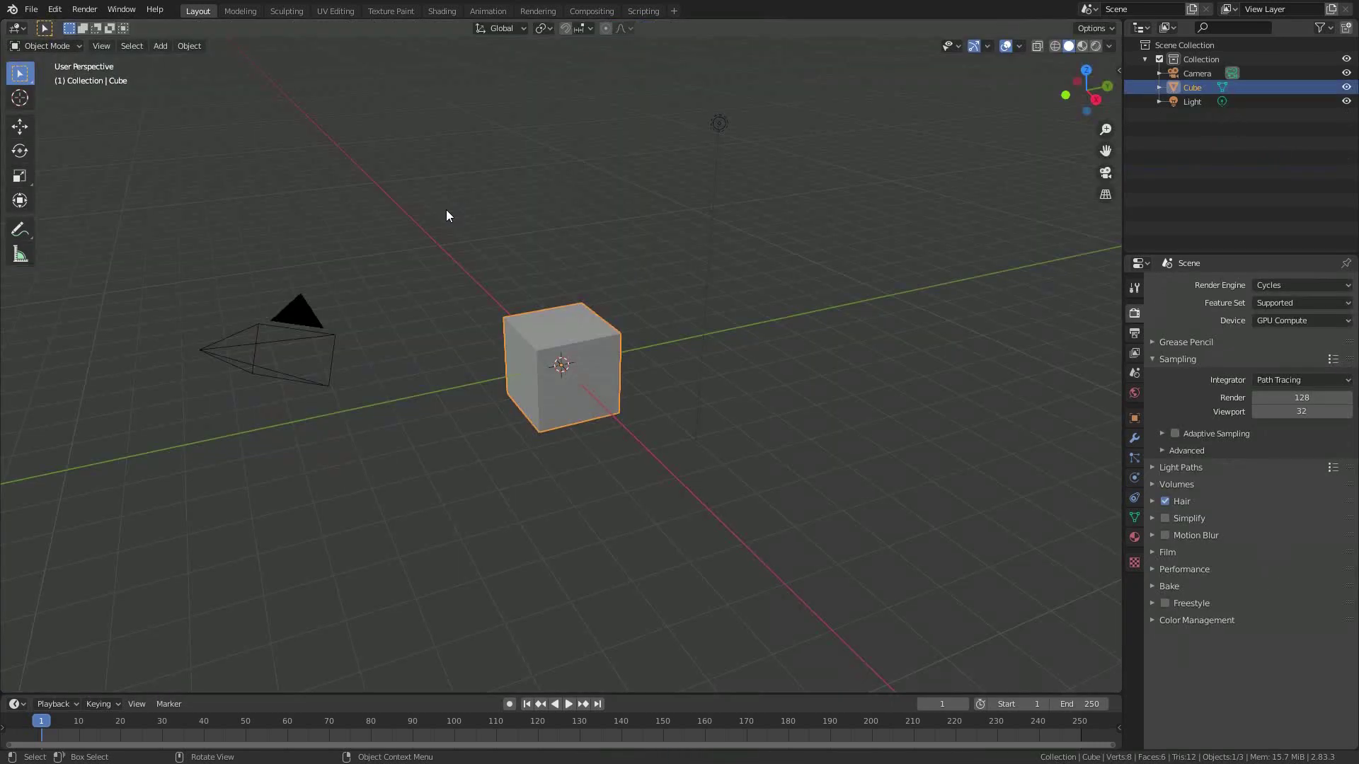
# Turn off Load UI in Blender's Save & Load preferences, save the preferences and quit Blender
pyautogui.click(54, 9)
pyautogui.click(86, 211)
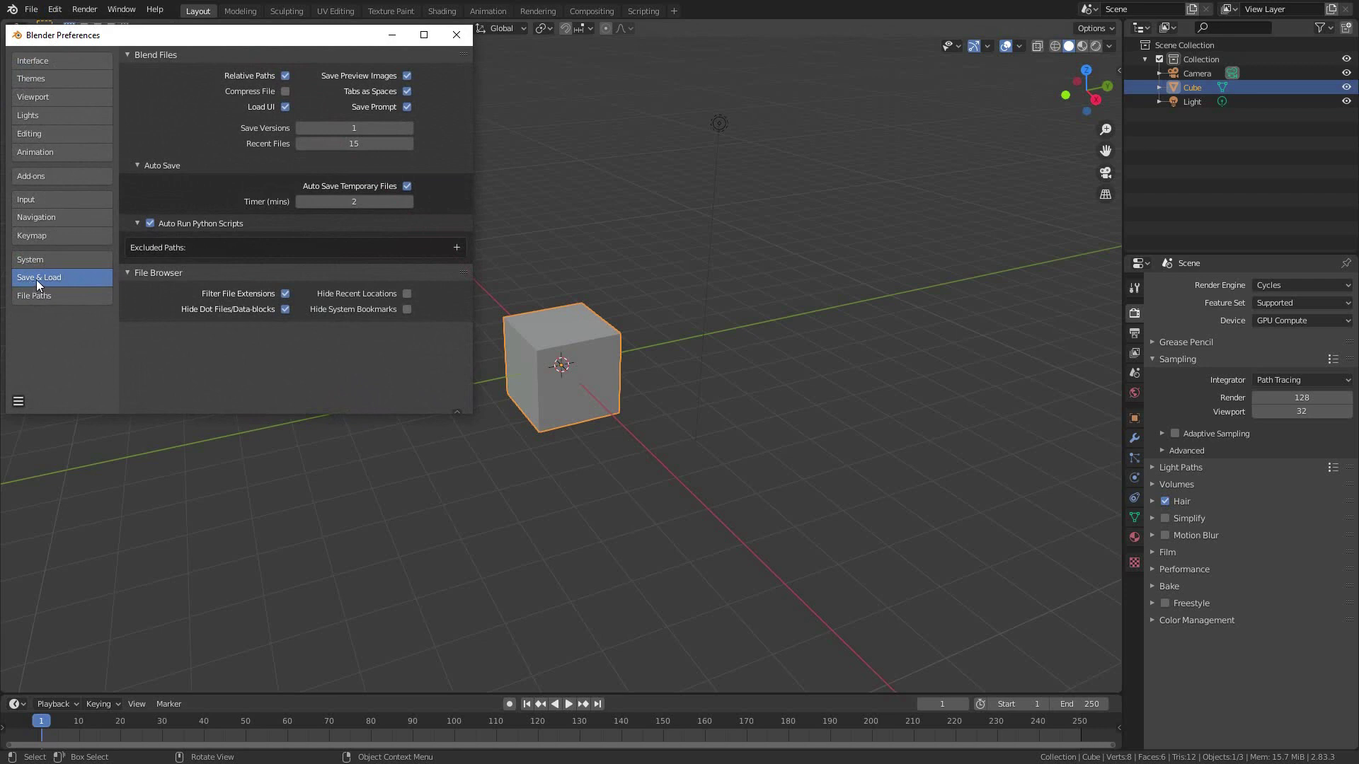
pyautogui.click(146, 54)
pyautogui.click(146, 53)
pyautogui.click(284, 107)
pyautogui.click(19, 402)
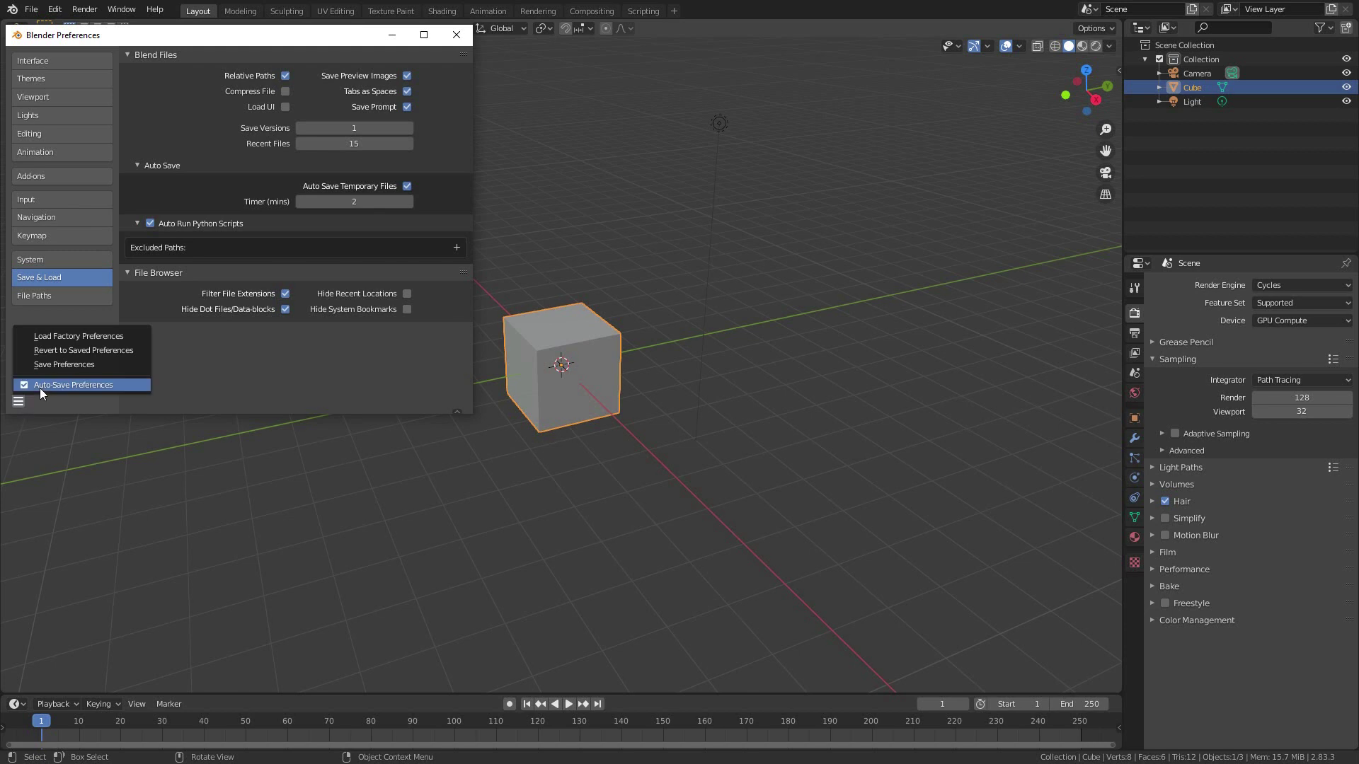
pyautogui.click(53, 367)
pyautogui.click(457, 35)
pyautogui.click(31, 9)
pyautogui.click(53, 289)
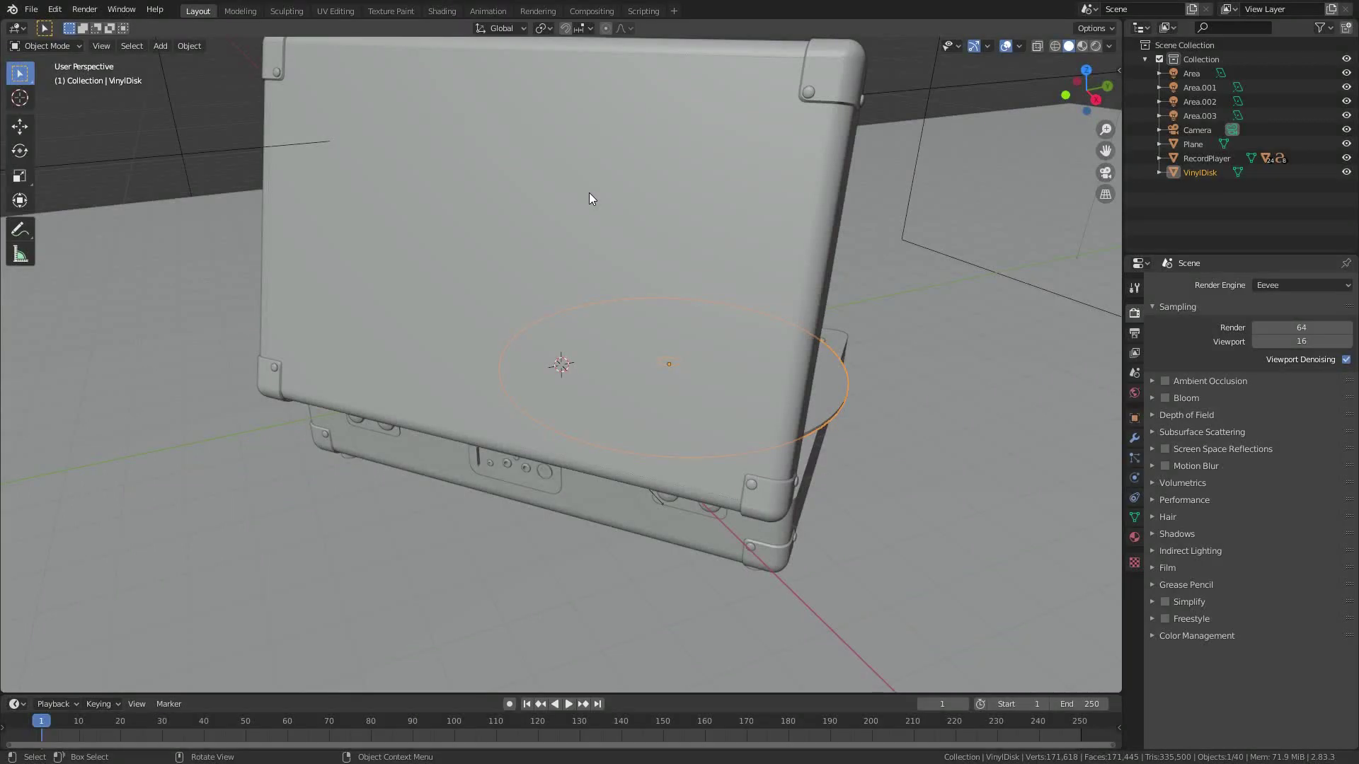
# Frame the selected VinylDisk on the record player and show its transform values in the viewport
pyautogui.scroll(-5, 470, 381)
pyautogui.moveTo(491, 382); pyautogui.dragTo(210, 372, button='middle')
pyautogui.scroll(-2, 496, 342)
pyautogui.press('n')
pyautogui.press('KP_Decimal')
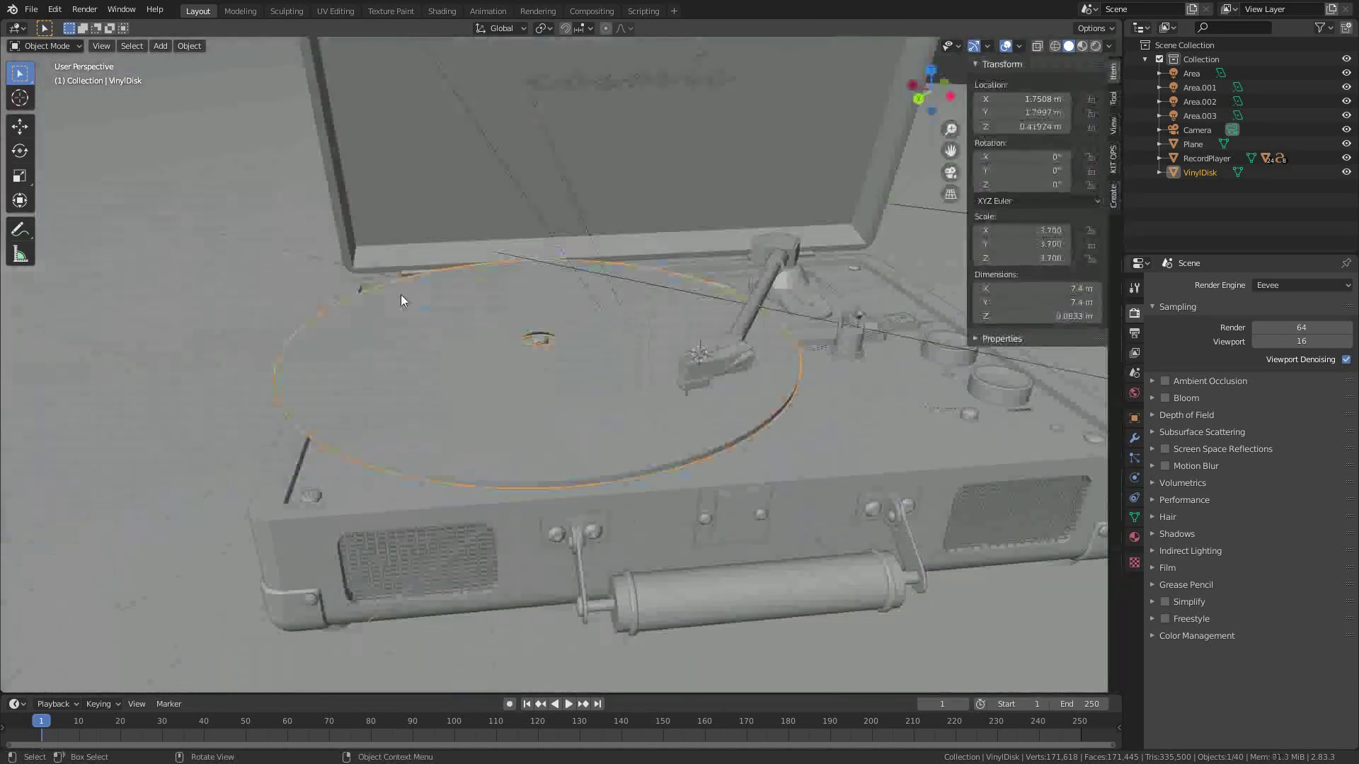
# Try rotating the VinylDisk without any rotation axes locked
pyautogui.press('r')
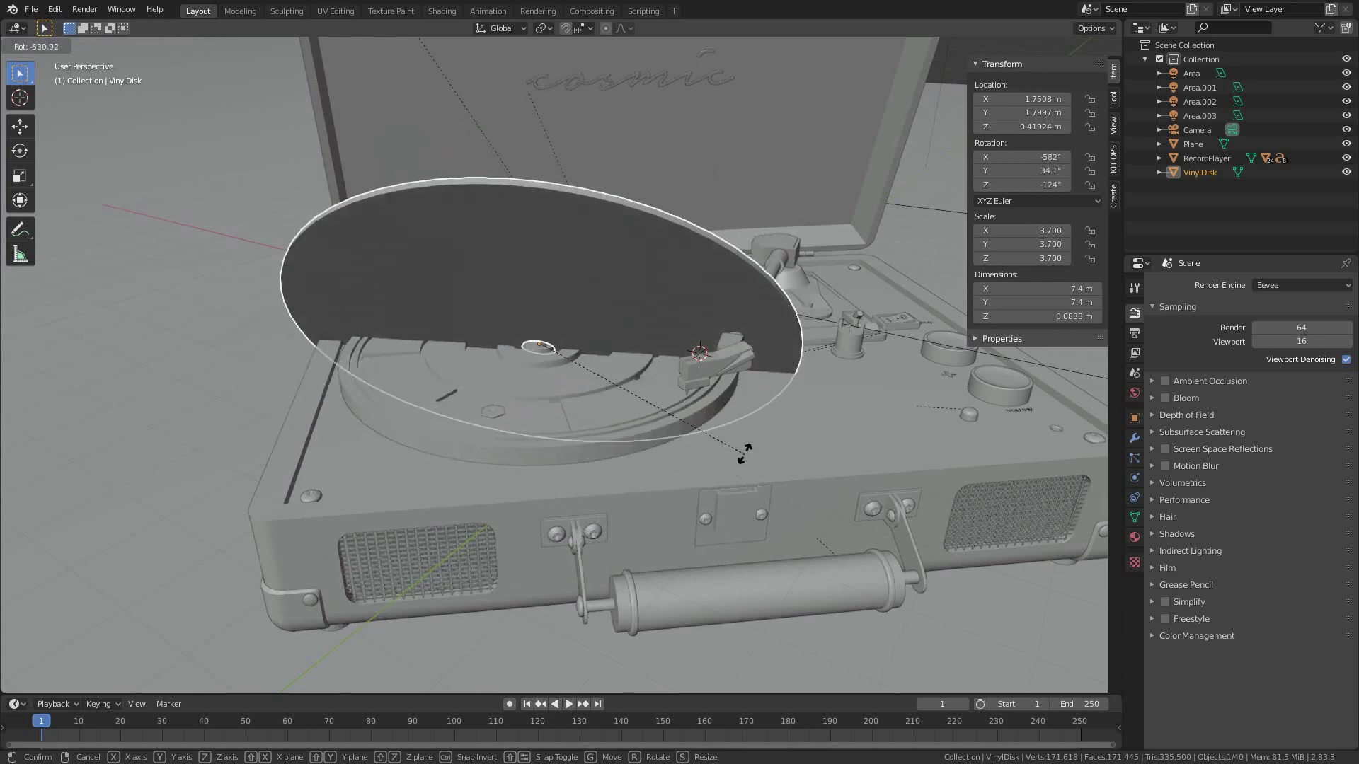
pyautogui.rightClick(745, 453)
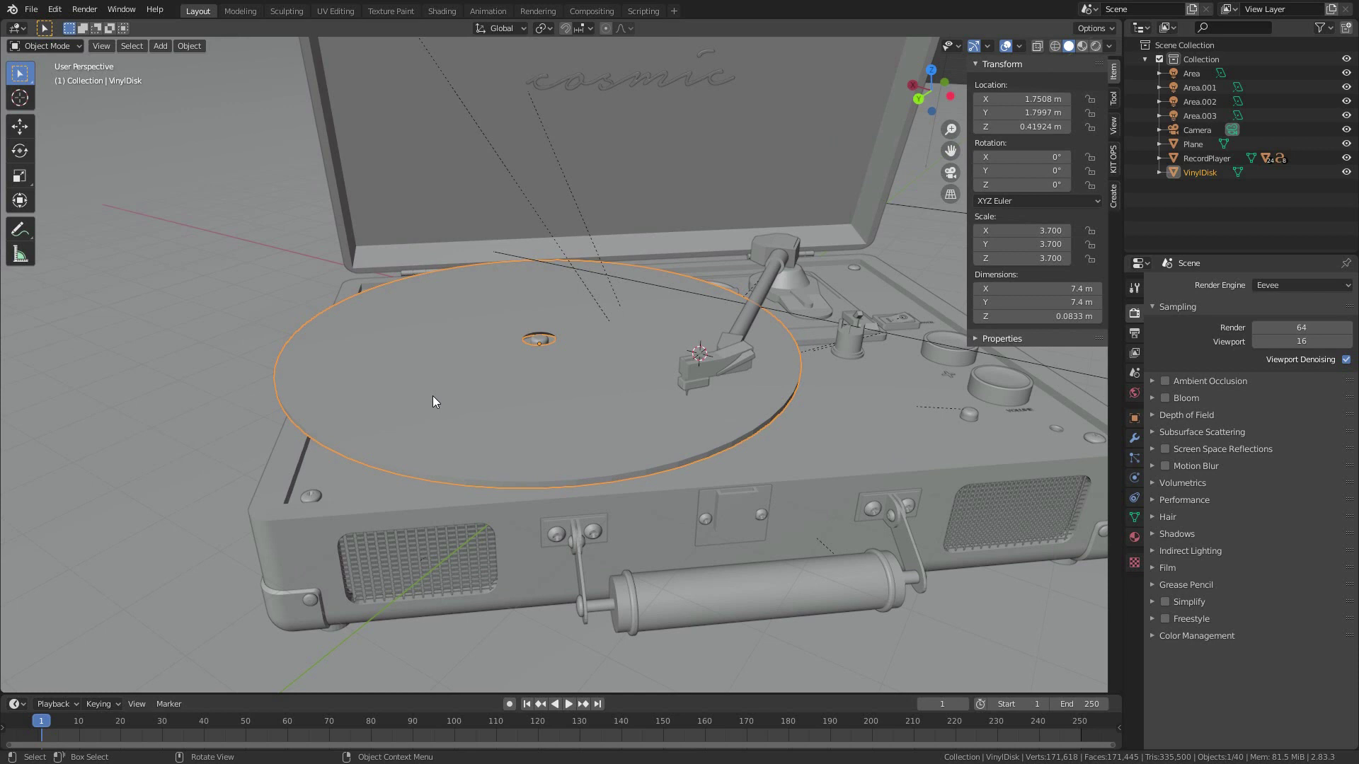
# Lock the VinylDisk's X and Y rotation and spin it around its Z axis only
pyautogui.click(1091, 158)
pyautogui.click(1091, 171)
pyautogui.press('r')
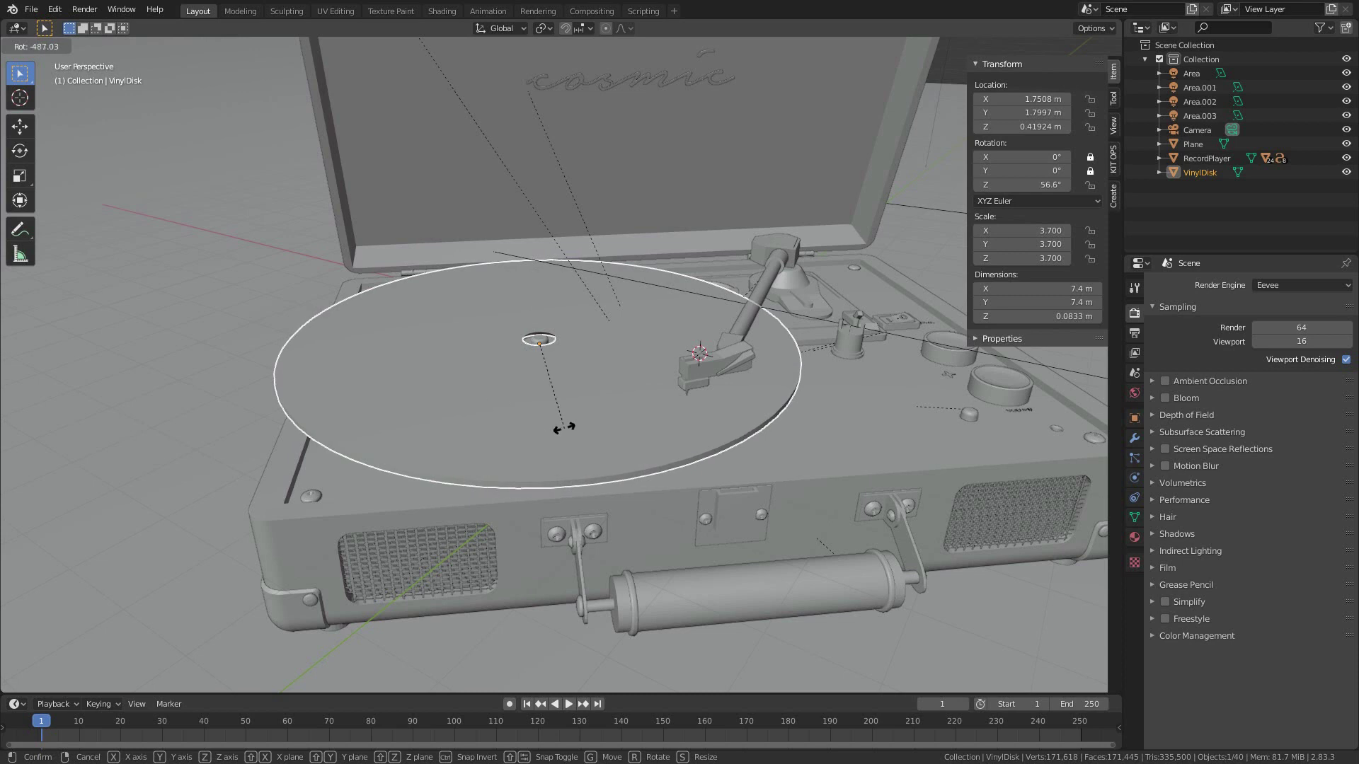
pyautogui.click(510, 455)
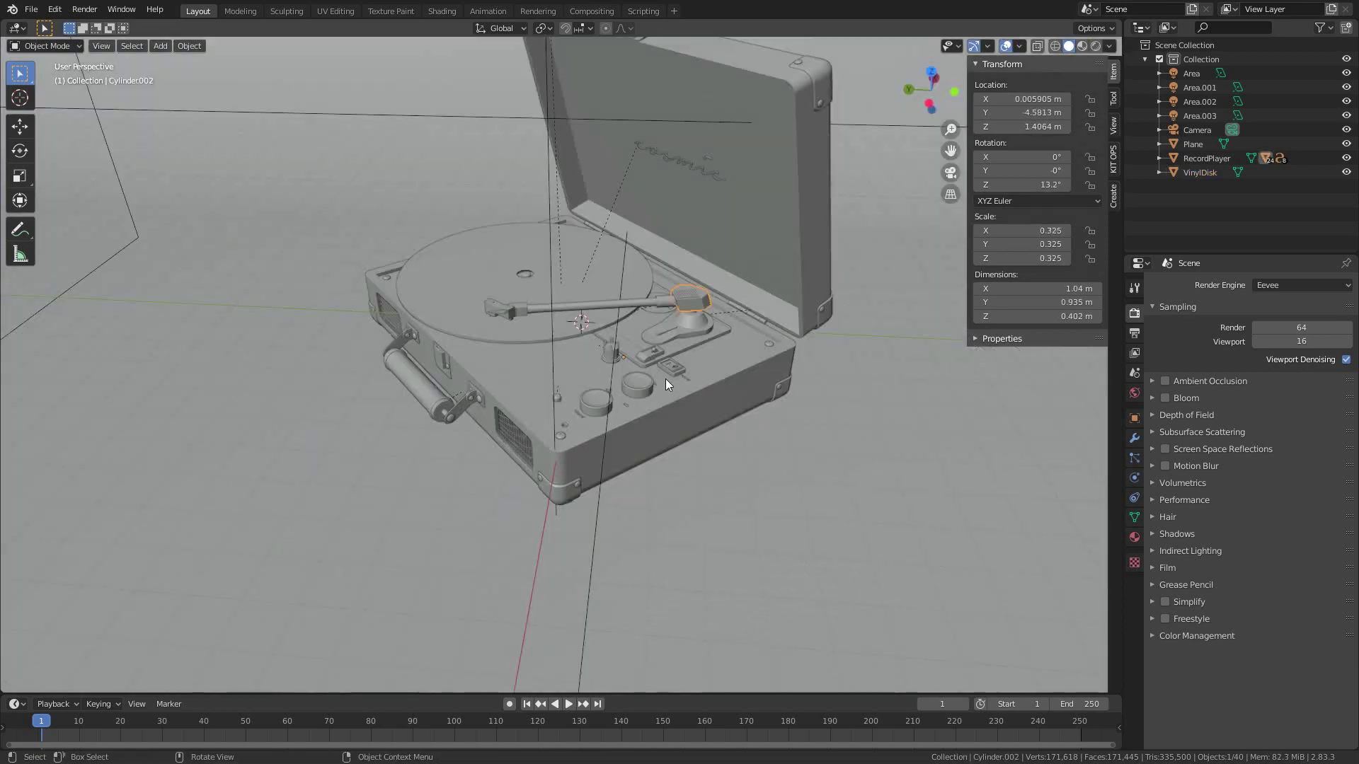
# Try rotating the RecordPlayer case without any rotation axes locked
pyautogui.moveTo(580, 397); pyautogui.dragTo(621, 464, button='middle')
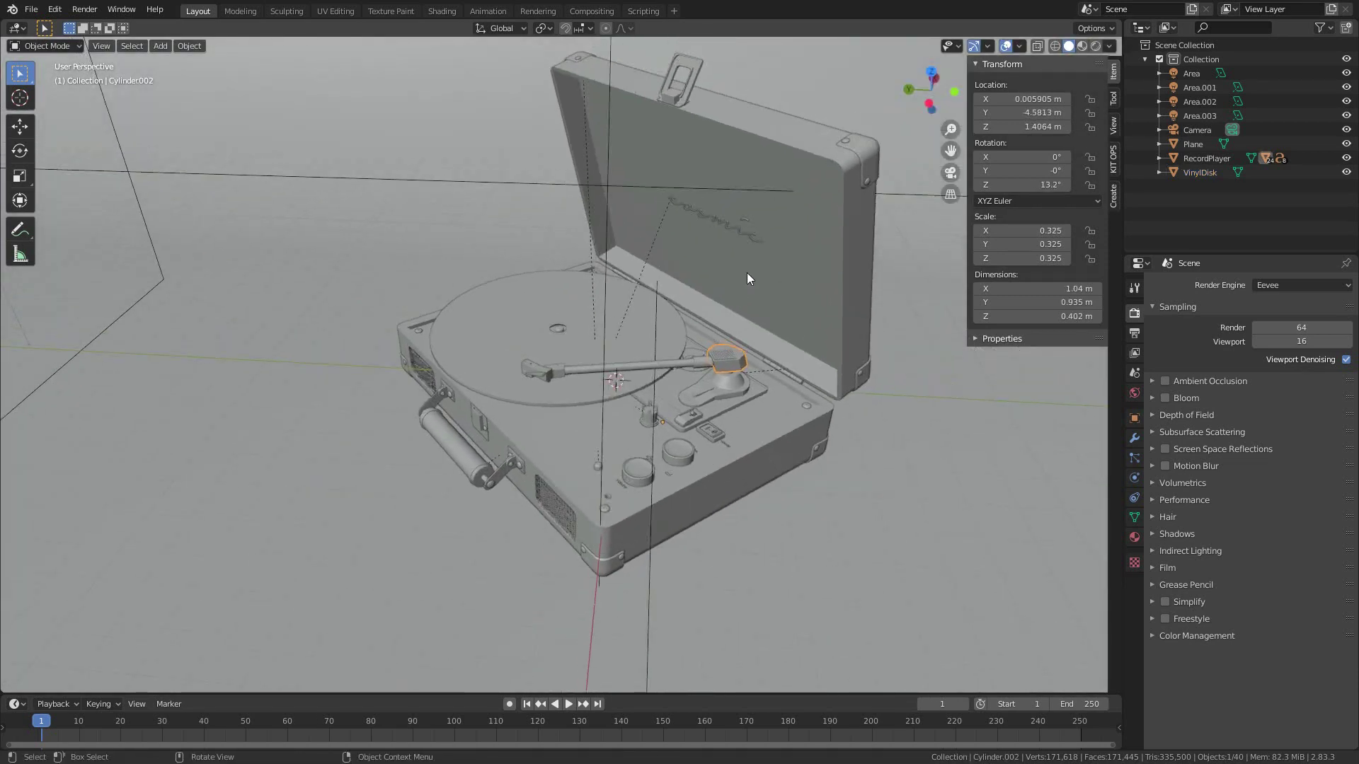
pyautogui.click(661, 209)
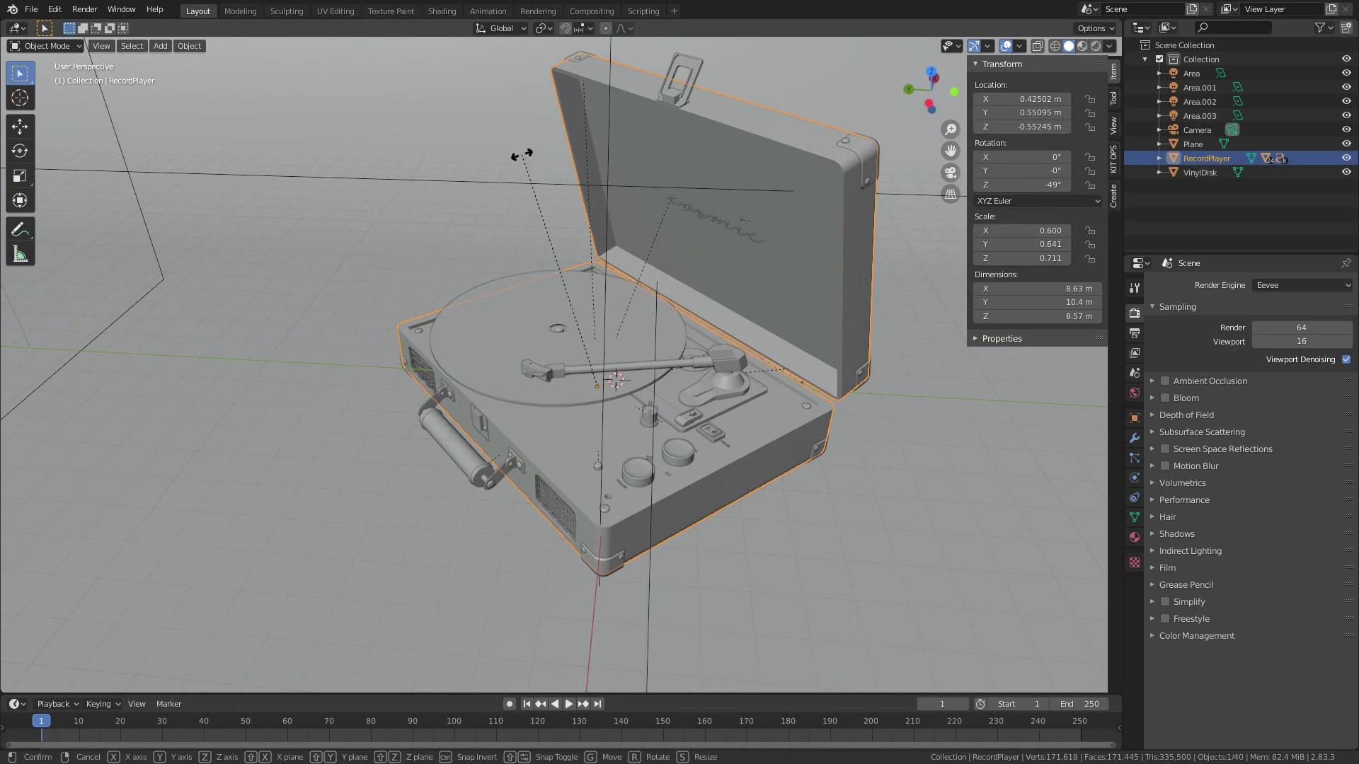
pyautogui.press('r')
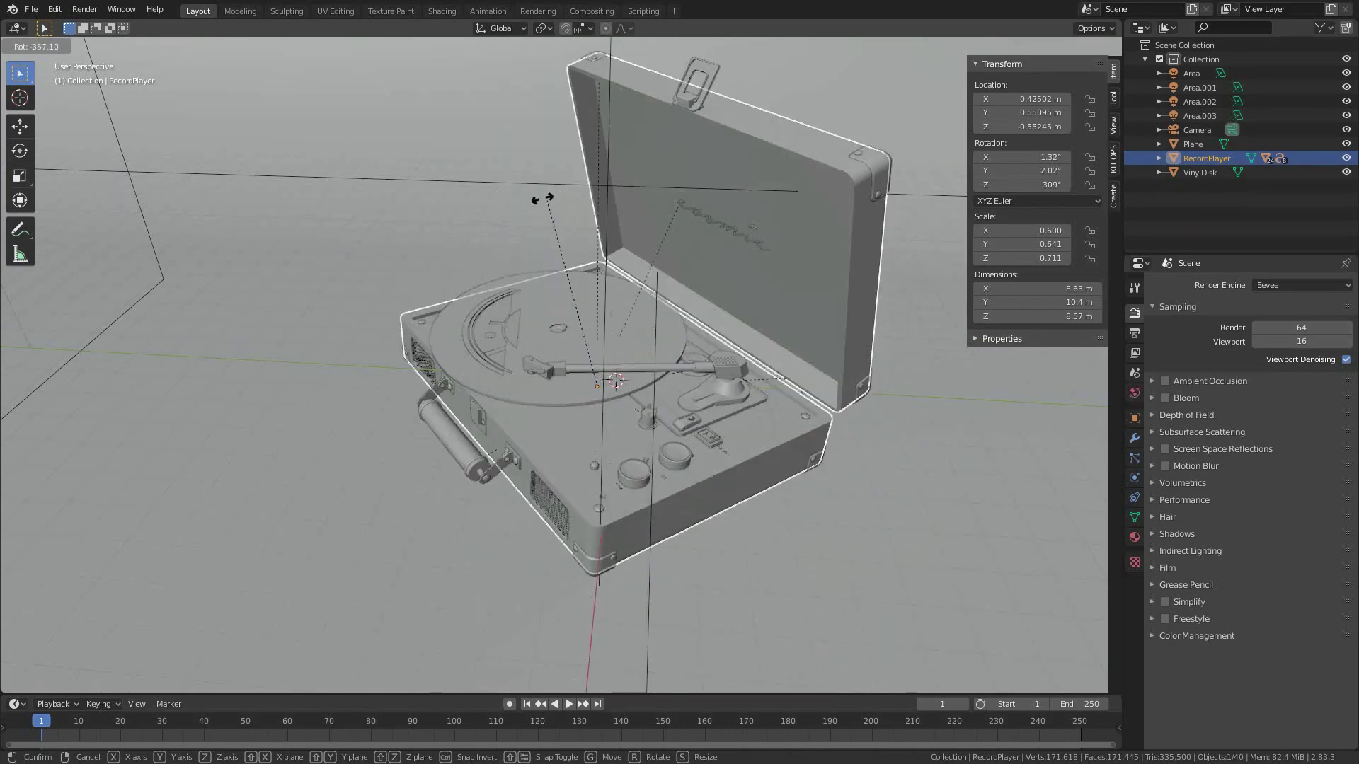
pyautogui.rightClick(431, 303)
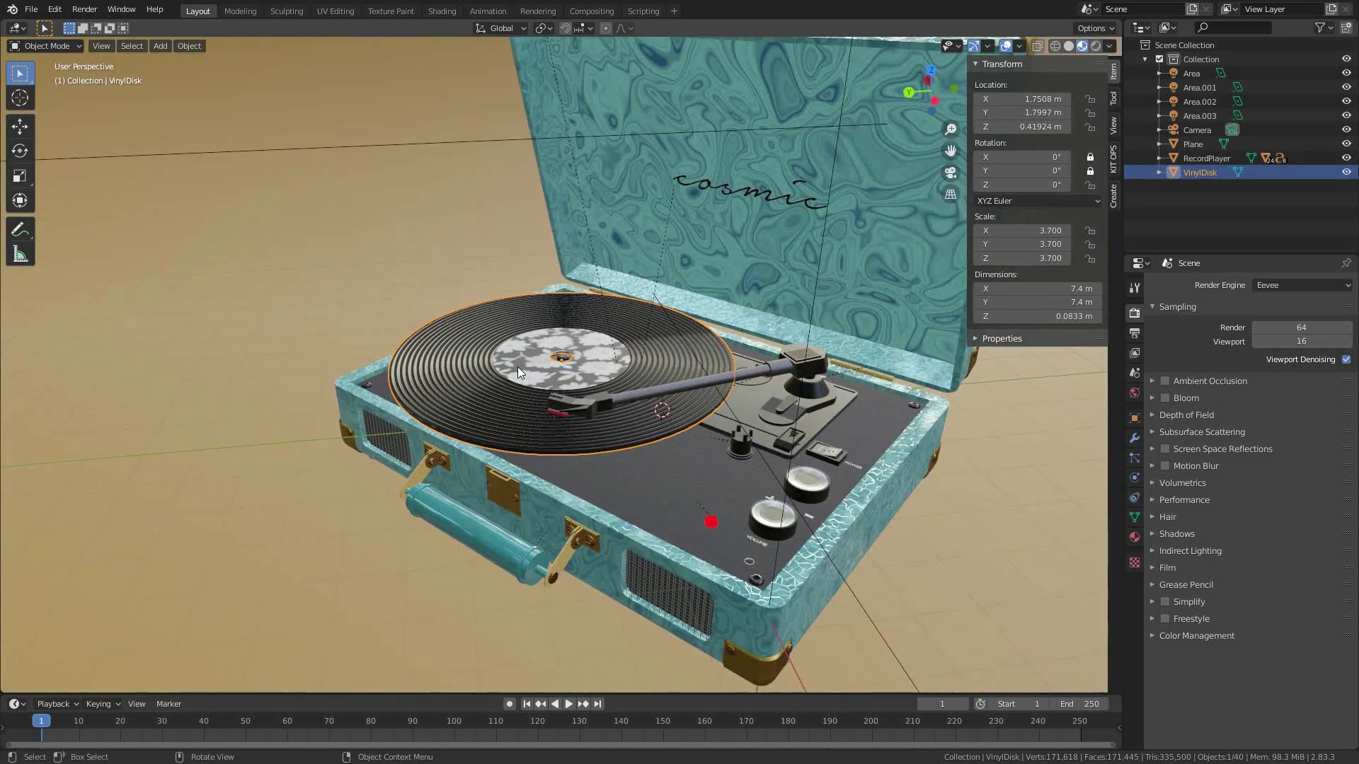
# Play the timeline and examine the VinylDisk on the record player from above
pyautogui.press('space')
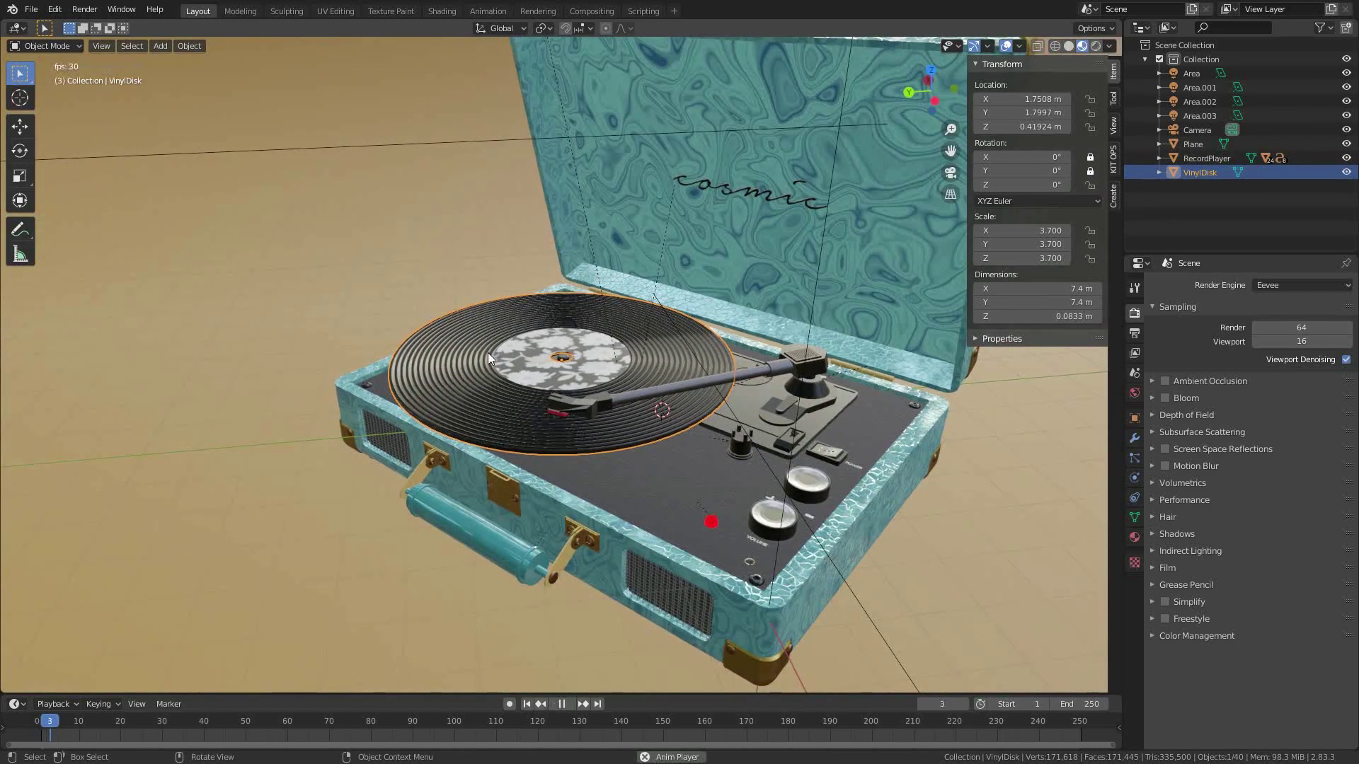
pyautogui.moveTo(500, 358); pyautogui.dragTo(497, 427, button='middle')
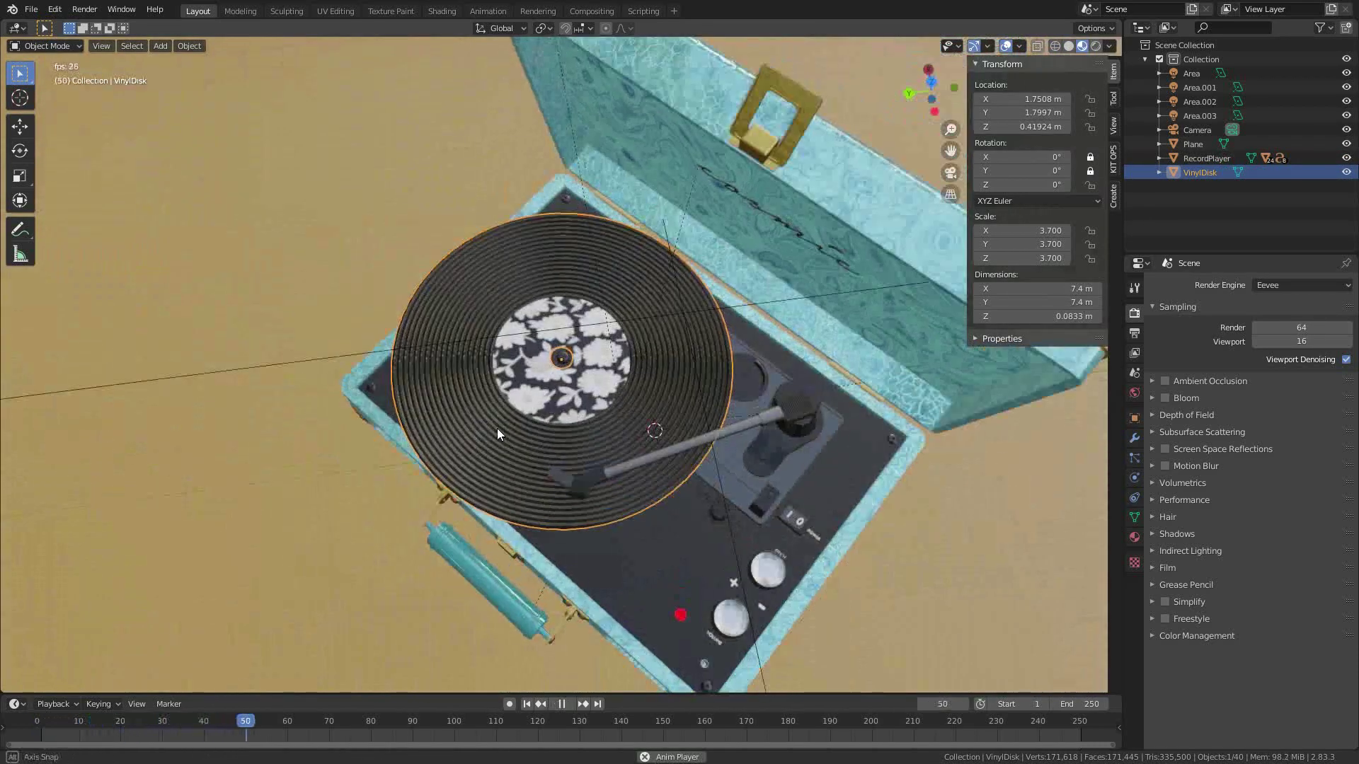
pyautogui.scroll(4, 552, 363)
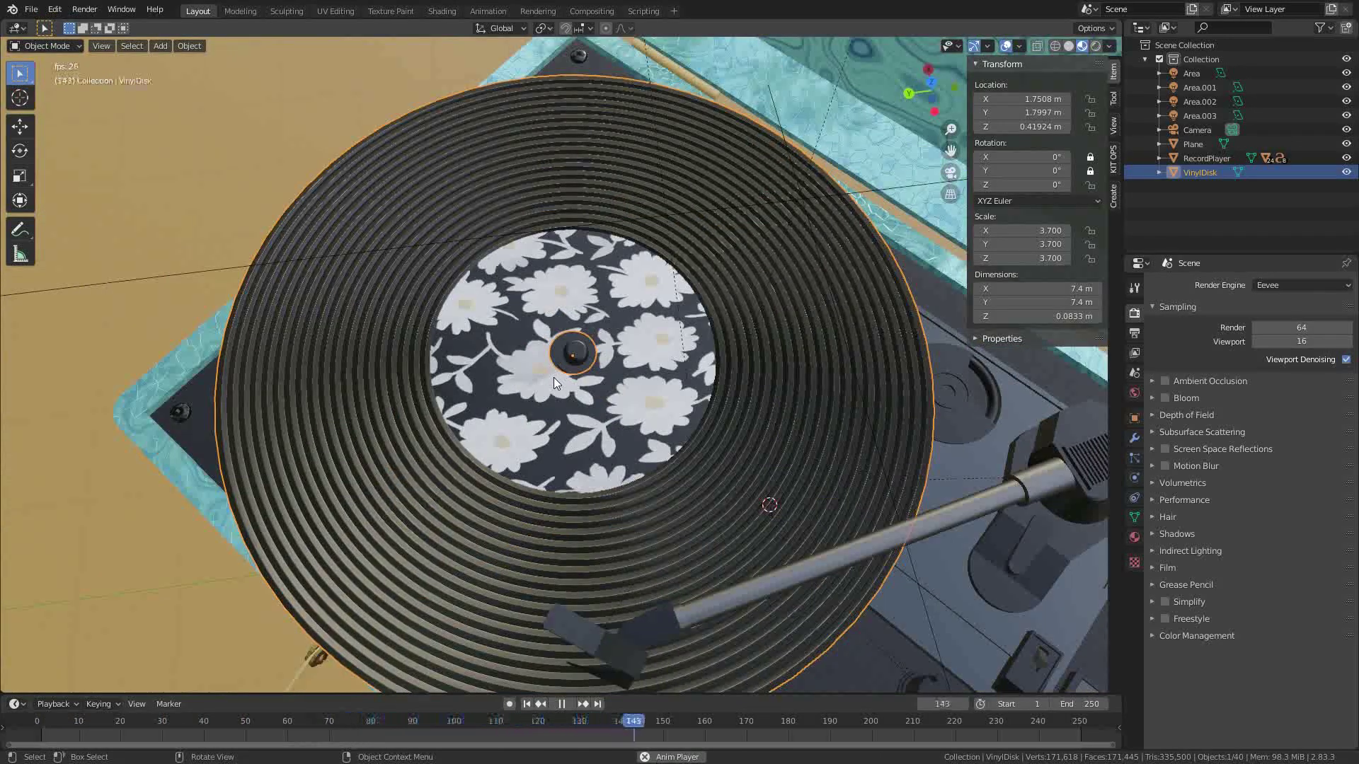
pyautogui.moveTo(467, 368); pyautogui.dragTo(567, 283, button='middle')
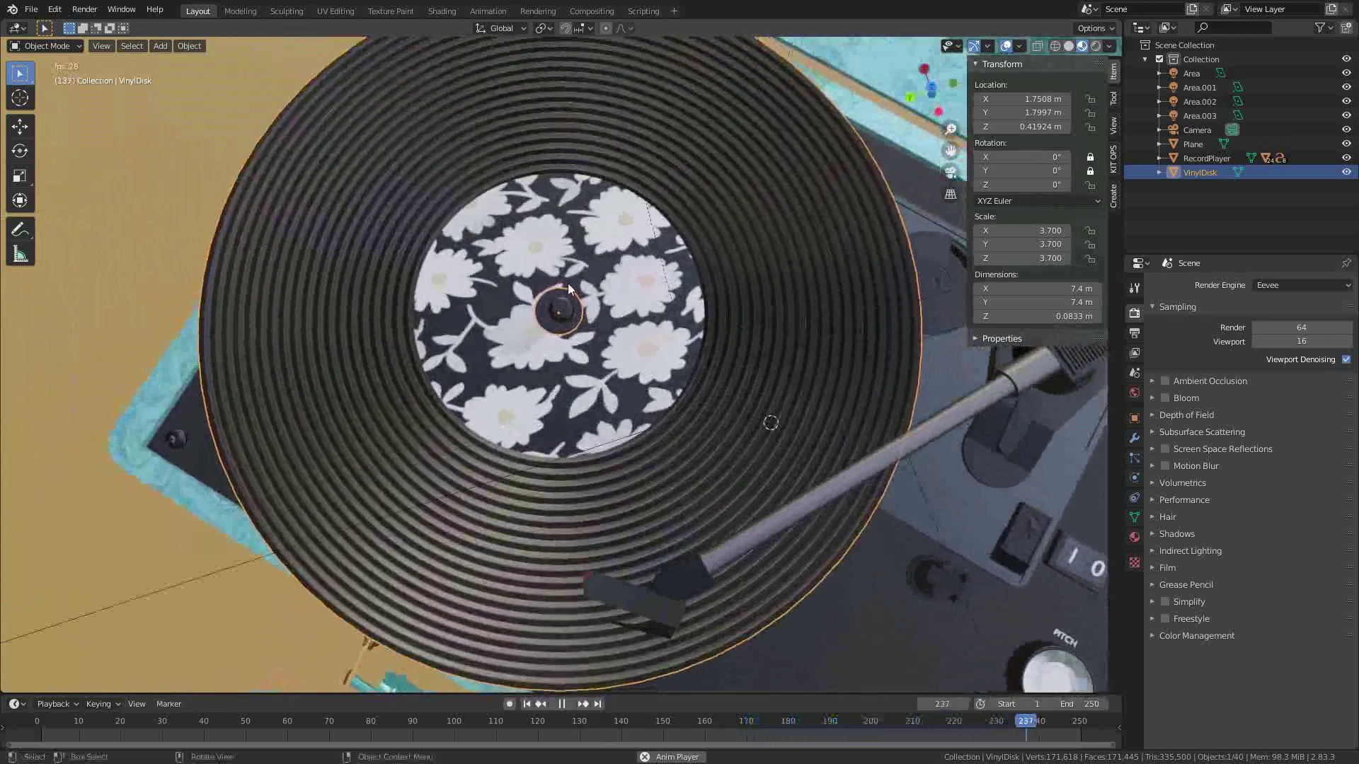
# Stop playback and move the VinylDisk in top view to about X 1.769 m, Y 1.762 m, centring its hole on the spindle
pyautogui.press('KP_7')
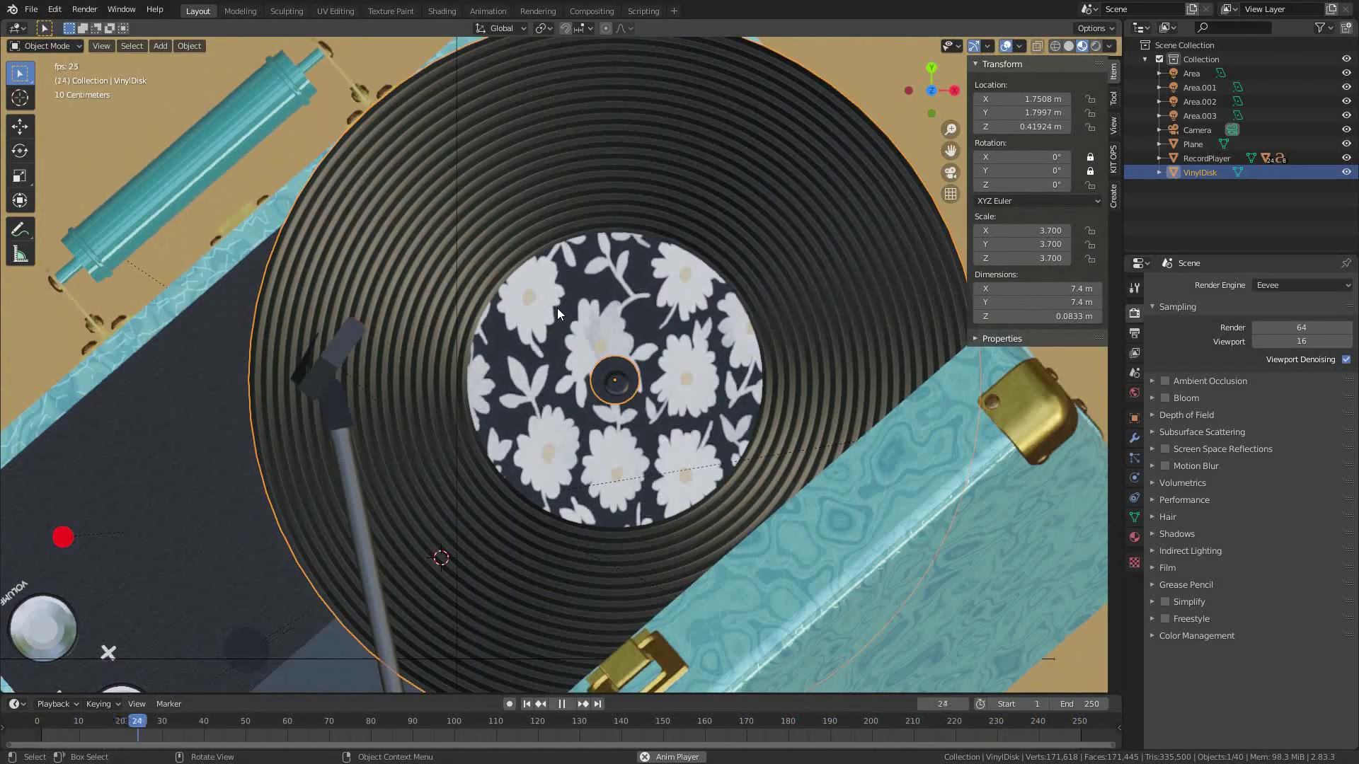
pyautogui.scroll(8, 619, 381)
pyautogui.scroll(2, 621, 387)
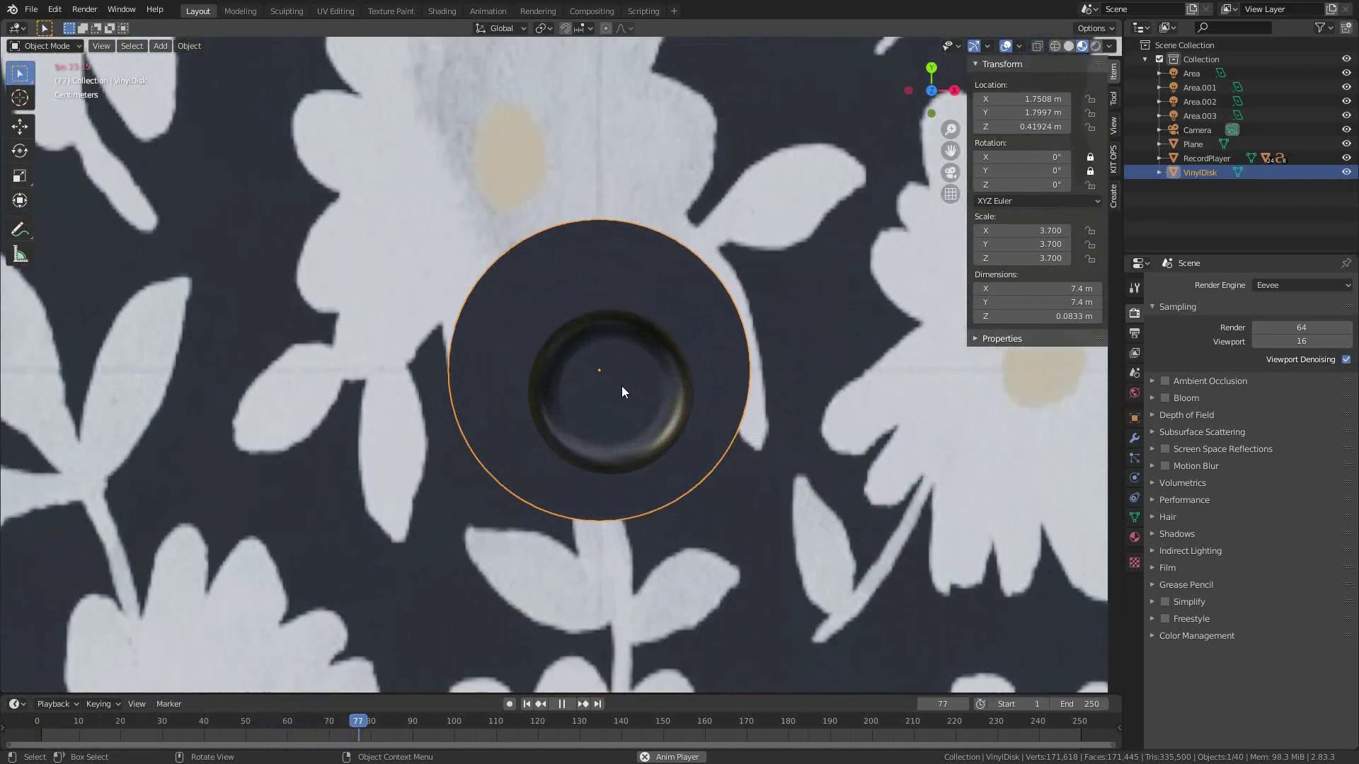
pyautogui.scroll(1, 621, 387)
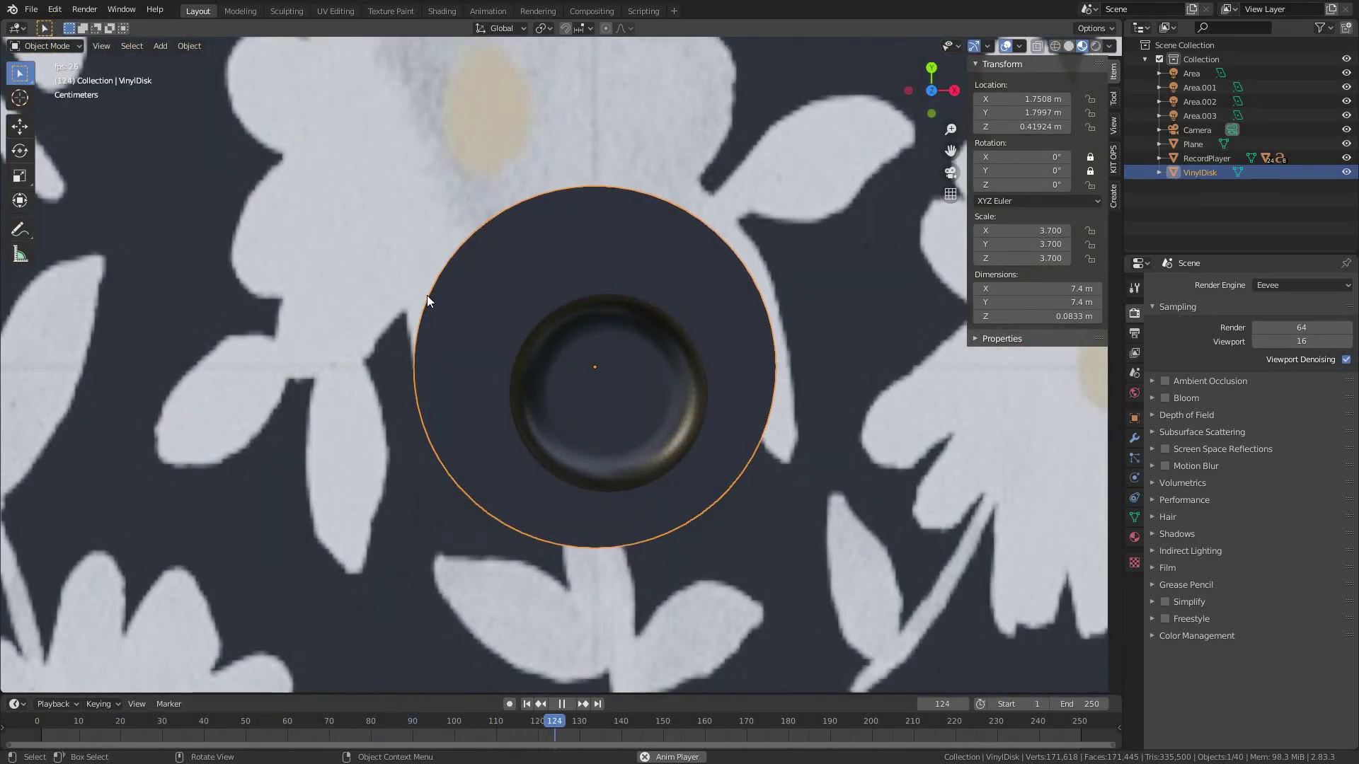
pyautogui.press('space')
pyautogui.press('g')
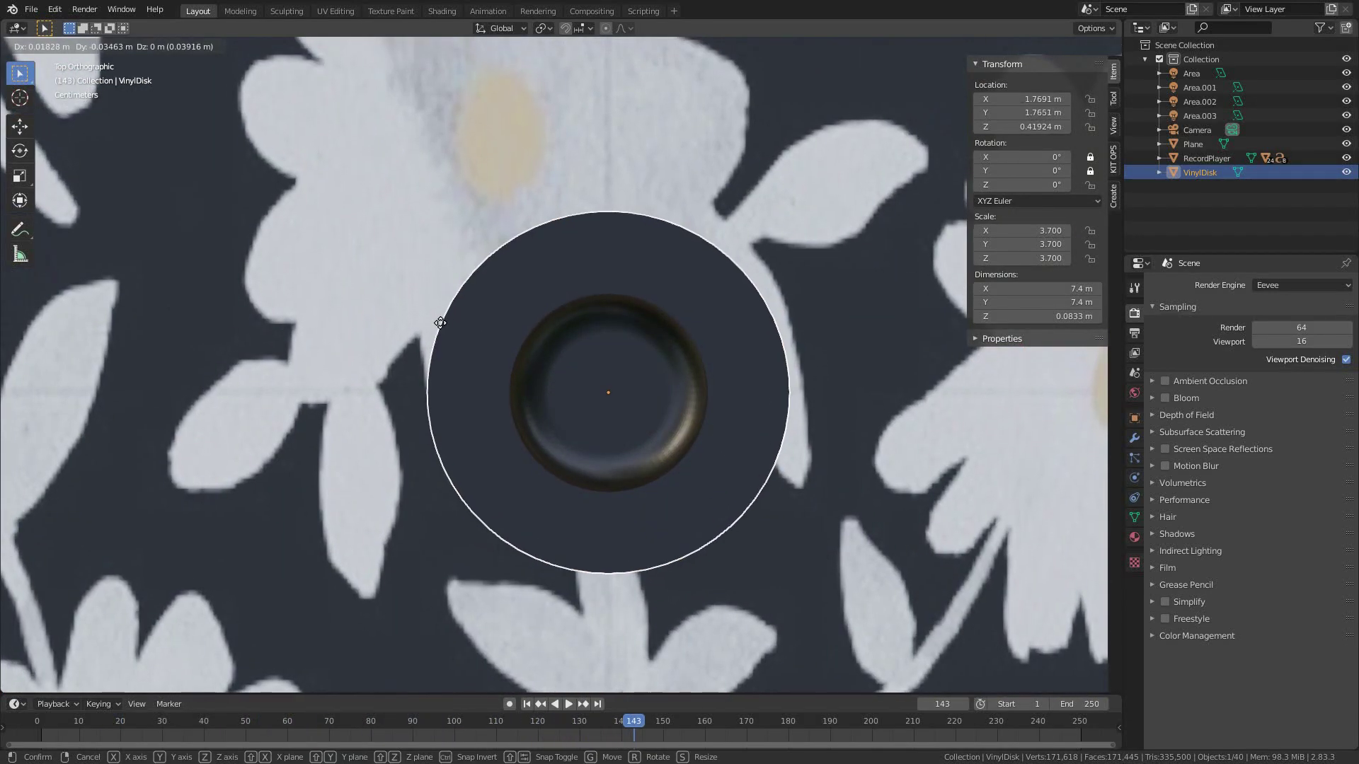
pyautogui.click(440, 323)
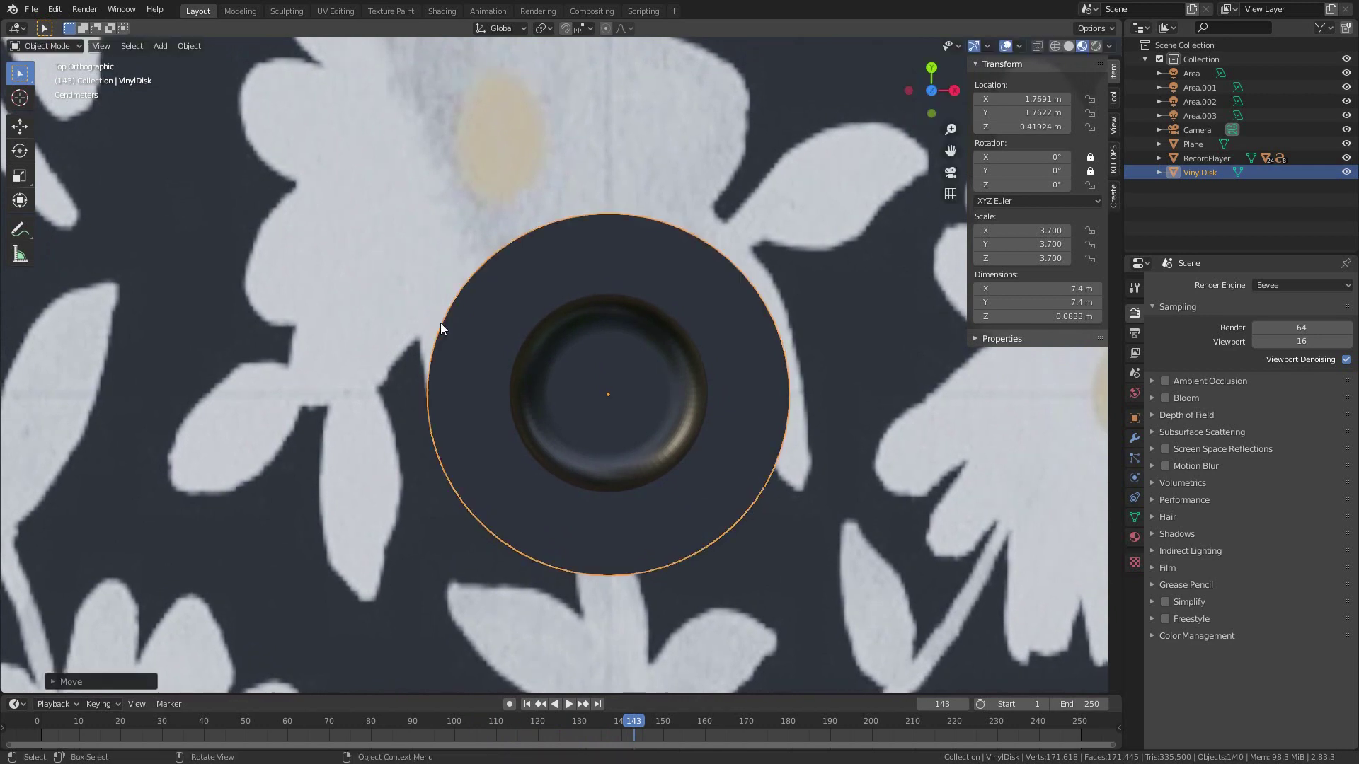
# Return to frame 1 and show the whole VinylDisk on the player in perspective
pyautogui.scroll(-4, 443, 322)
pyautogui.hotkey('shift', 'Left')
pyautogui.scroll(-8, 512, 313)
pyautogui.moveTo(514, 320); pyautogui.dragTo(625, 254, button='middle')
pyautogui.keyDown('shift'); pyautogui.moveTo(444, 296); pyautogui.dragTo(576, 324, button='middle'); pyautogui.keyUp('shift')
pyautogui.scroll(3, 613, 337)
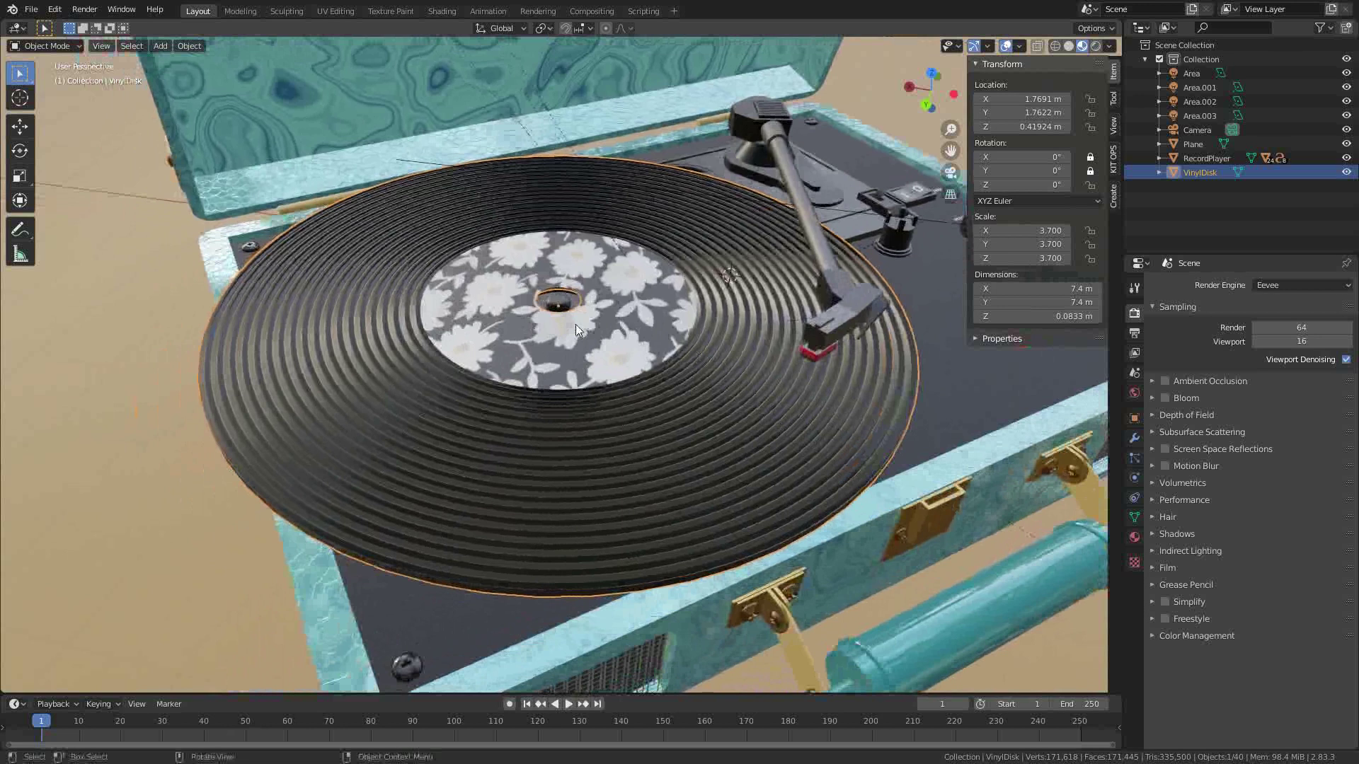
# Try inserting a Rotation keyframe covering all three axes of the VinylDisk at frame 1
pyautogui.hotkey('shift', 'F6')
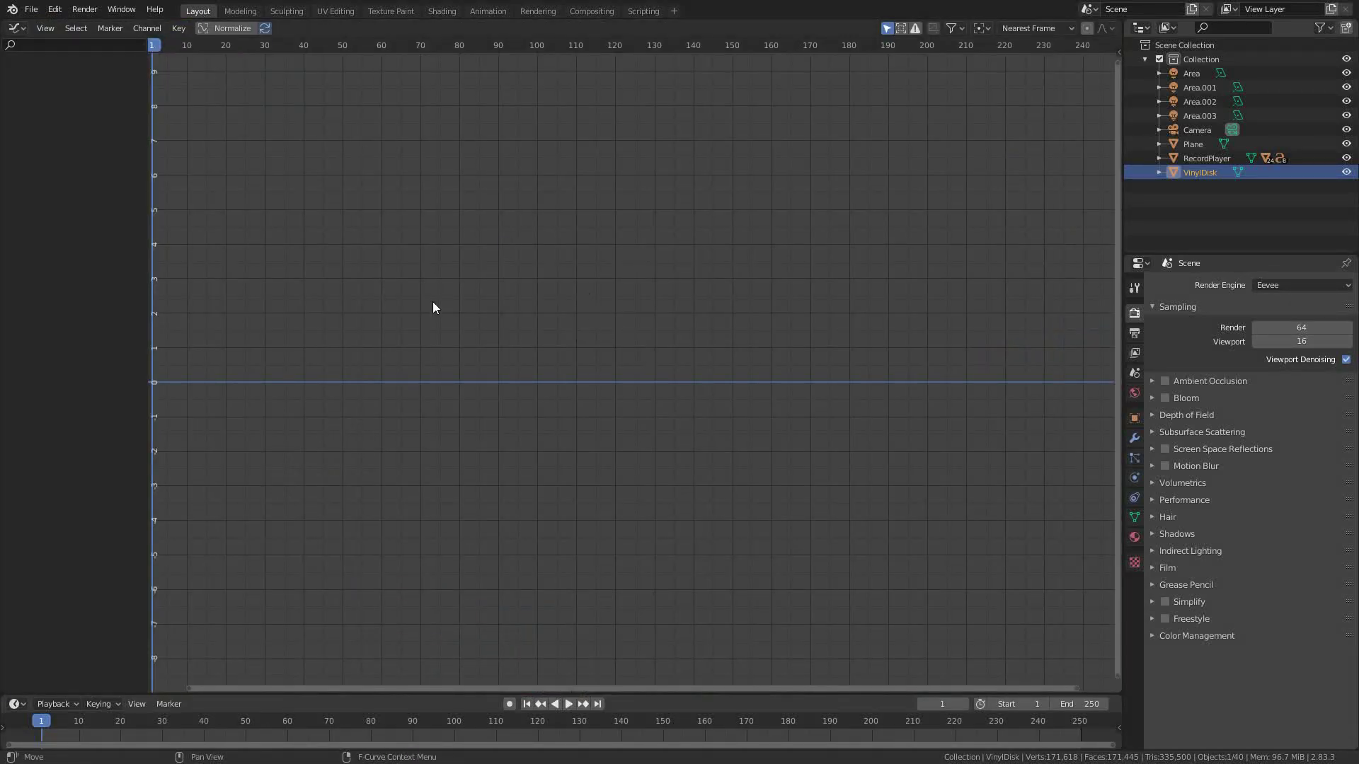
pyautogui.hotkey('shift', 'F5')
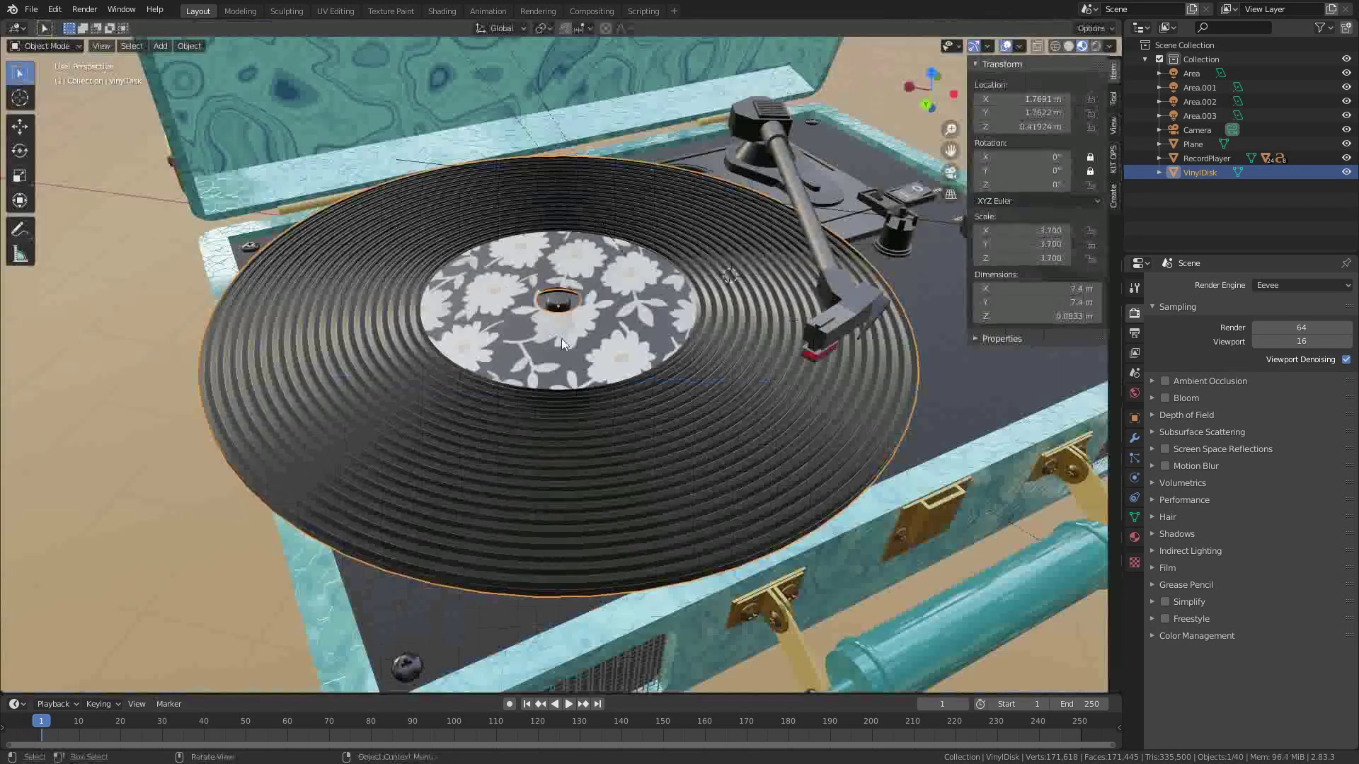
pyautogui.press('i')
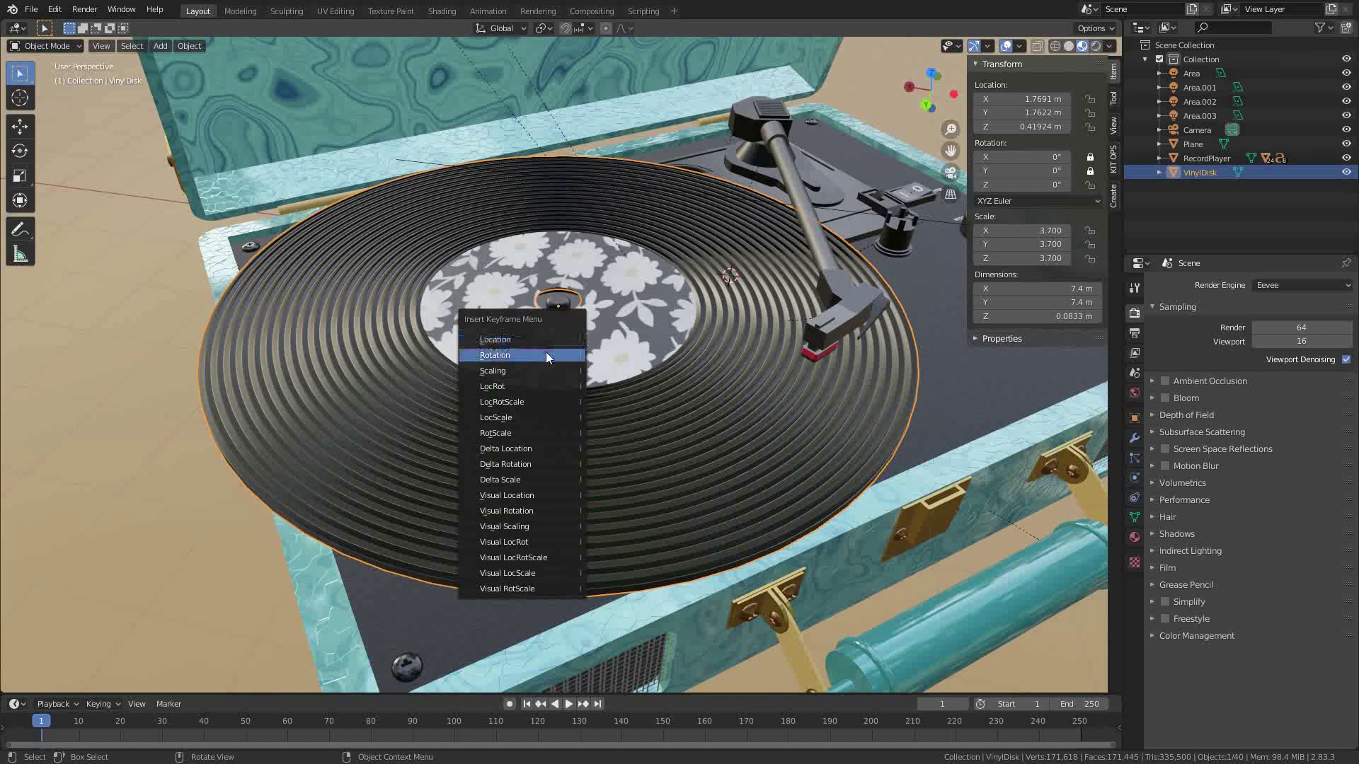
pyautogui.click(545, 355)
pyautogui.moveTo(1020, 156); pyautogui.dragTo(1020, 186)
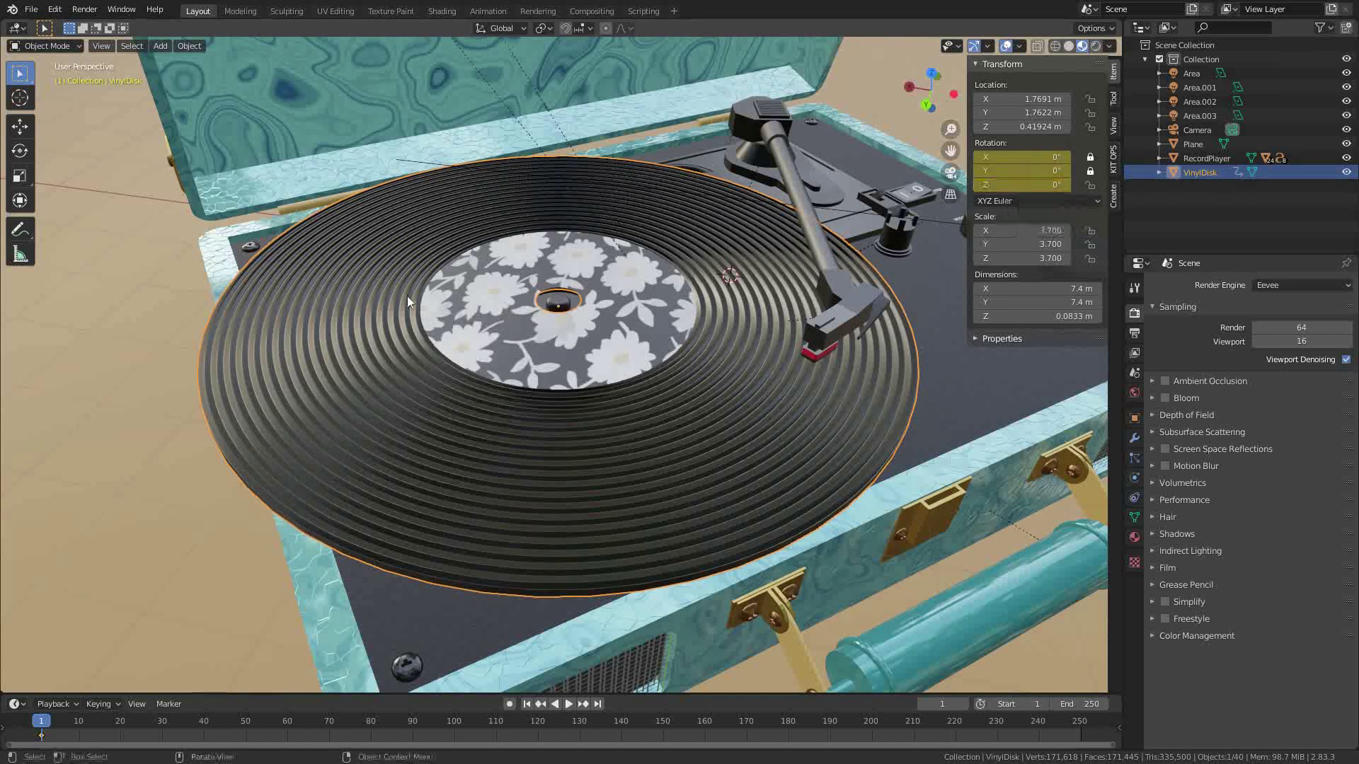
pyautogui.hotkey('ctrl', 'z')
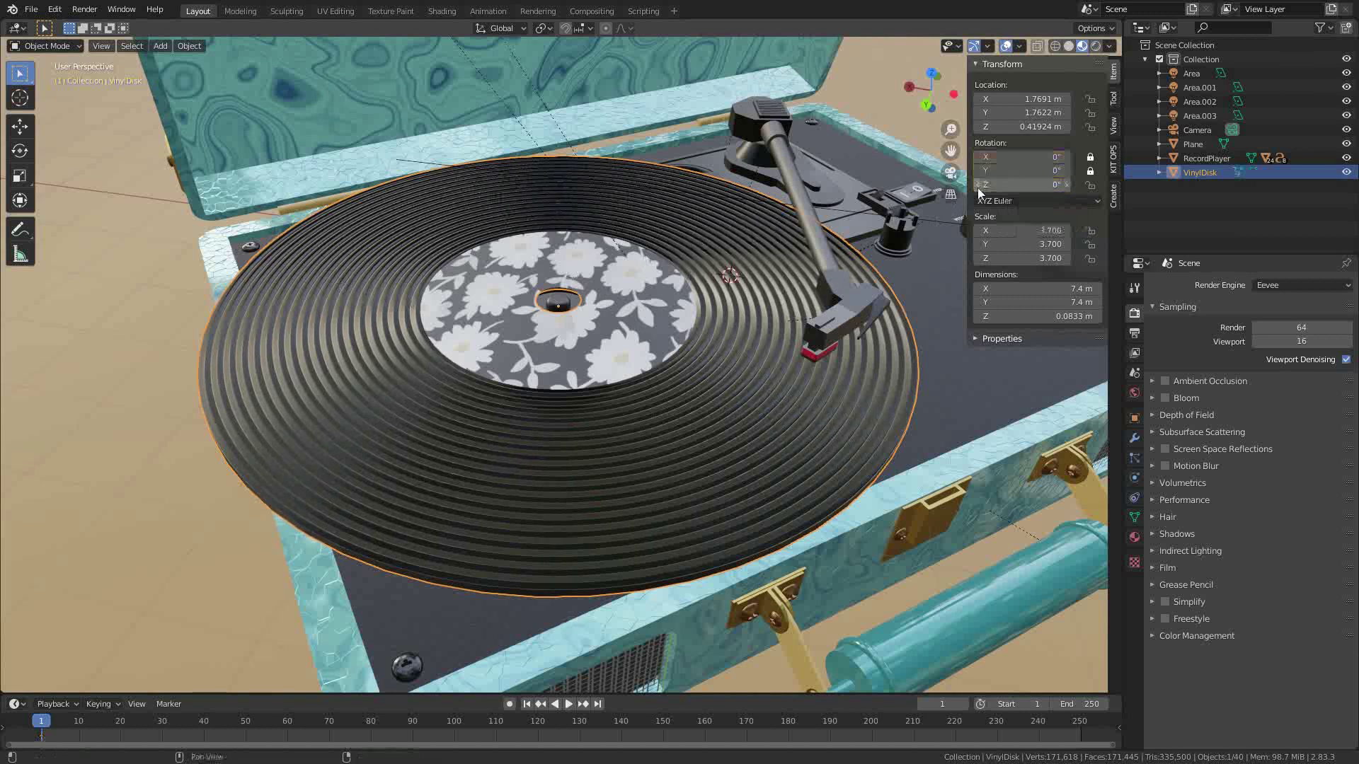
# Insert a single keyframe on the VinylDisk's Z rotation at frame 1 and switch the viewport to the Graph Editor
pyautogui.rightClick(1016, 185)
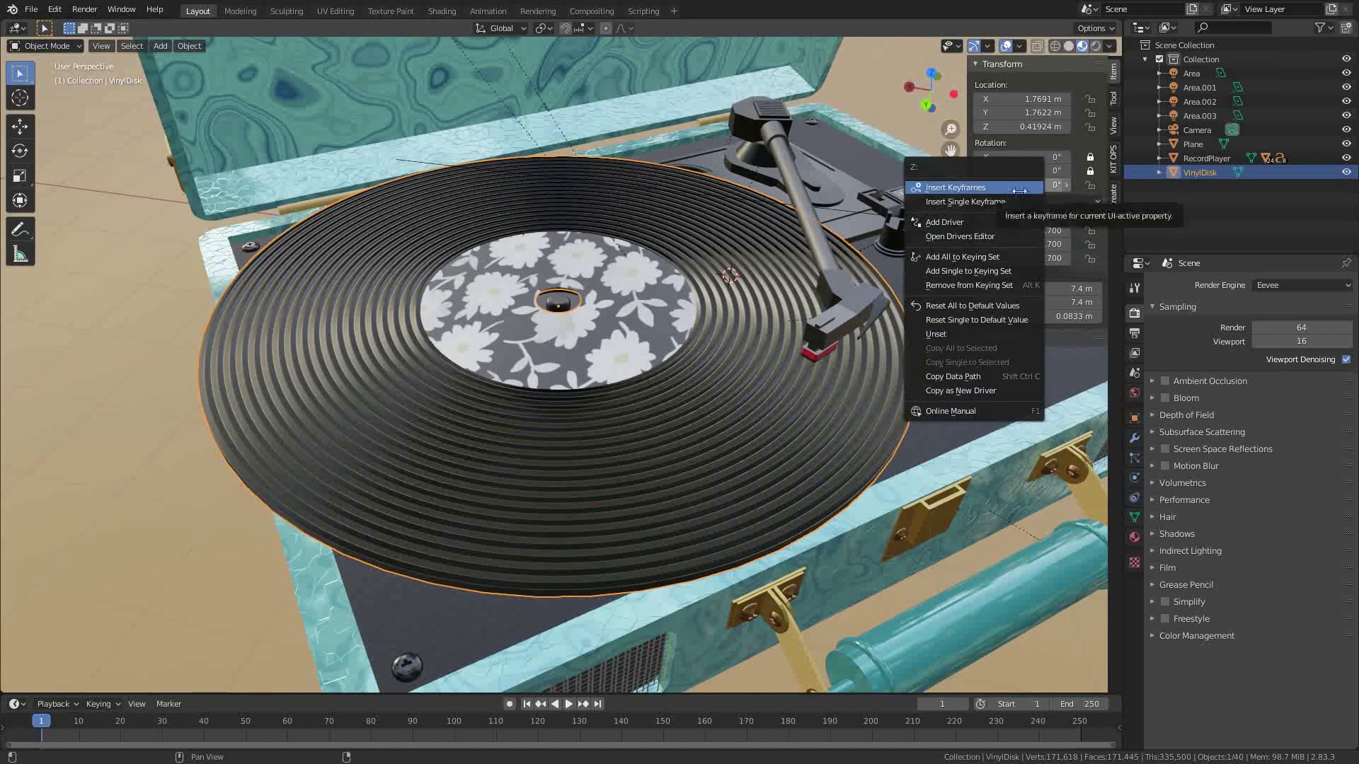
pyautogui.click(1000, 201)
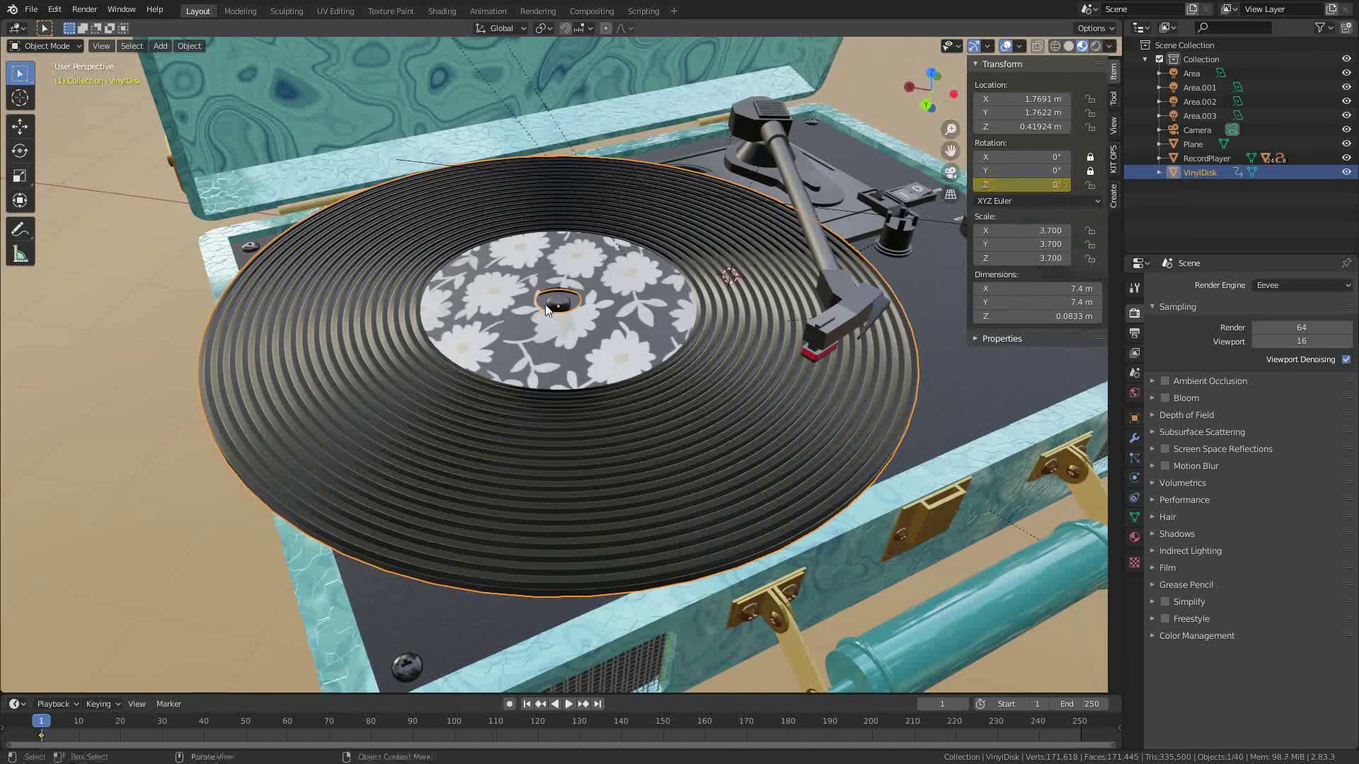
pyautogui.hotkey('shift', 'F6')
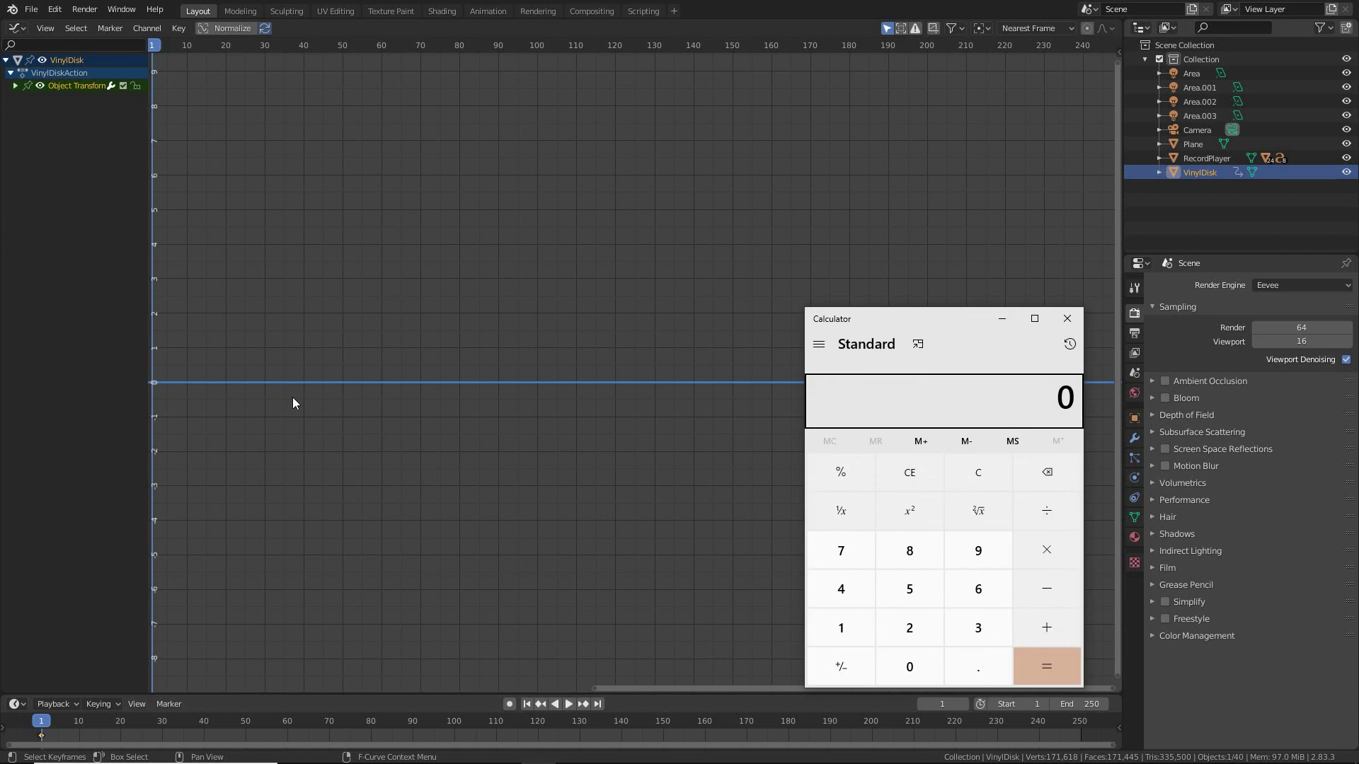
# Switch to Calculator and divide 33.3 by 6 to work out the record's number of turns
pyautogui.write('60')
pyautogui.moveTo(912, 324); pyautogui.dragTo(908, 310)
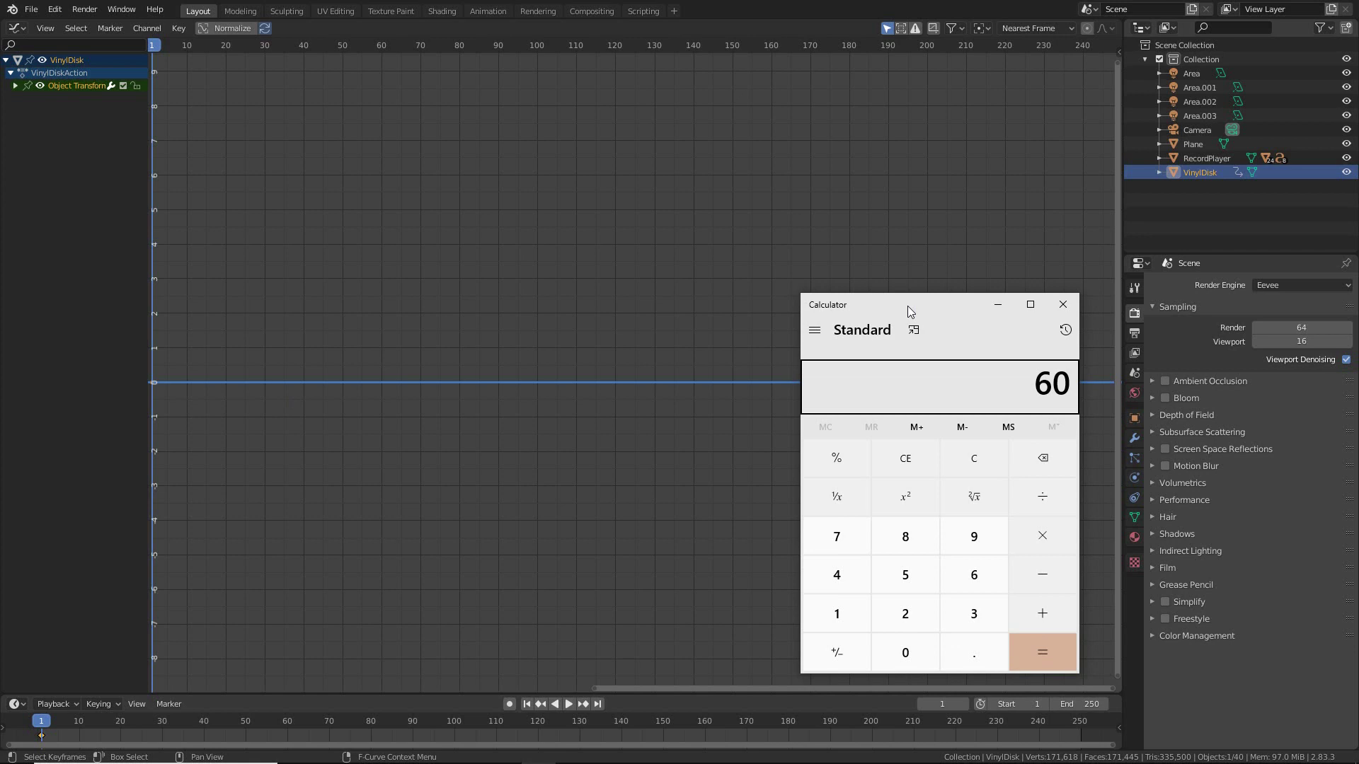
pyautogui.press('Delete')
pyautogui.write('33.3')
pyautogui.press('/')
pyautogui.write('6')
pyautogui.press('Return')
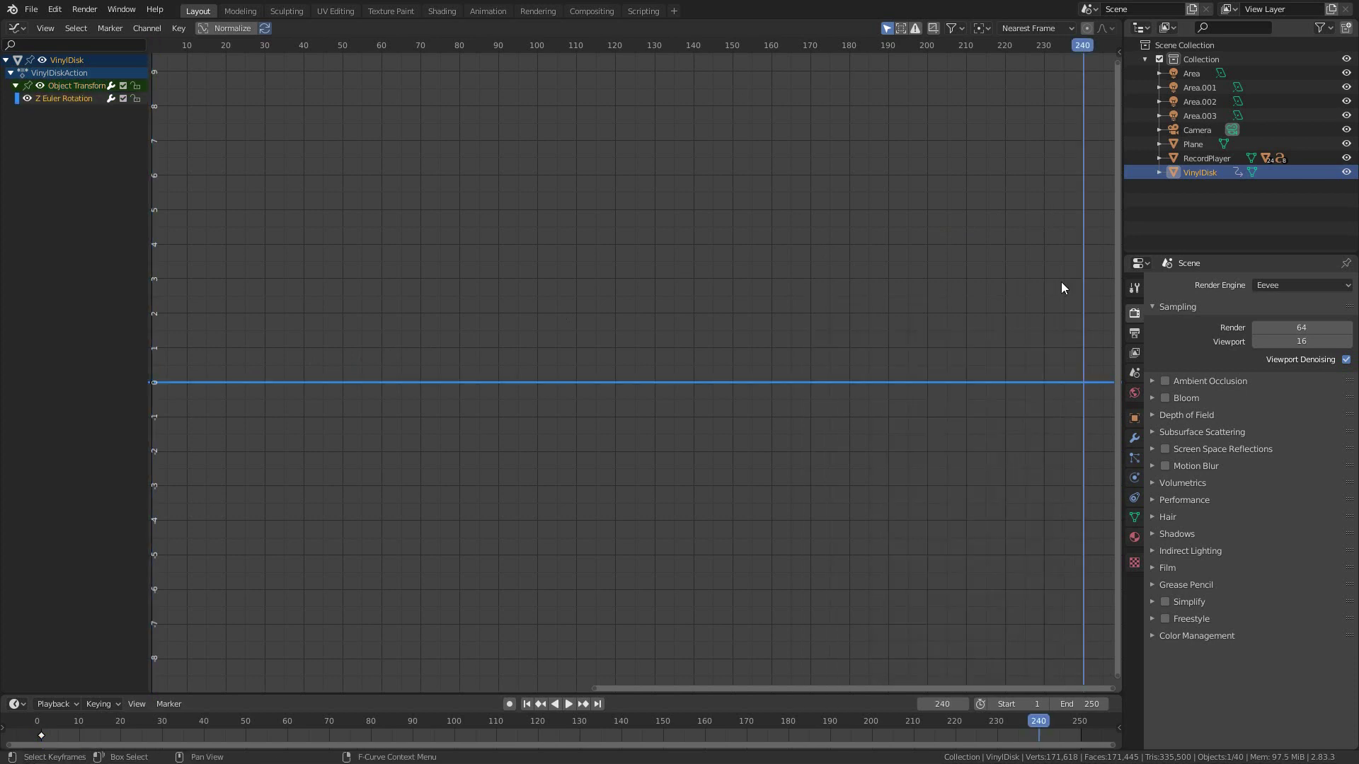
# Insert a keyframe on only the selected Z Euler Rotation channel at frame 240 and frame the curve
pyautogui.press('i')
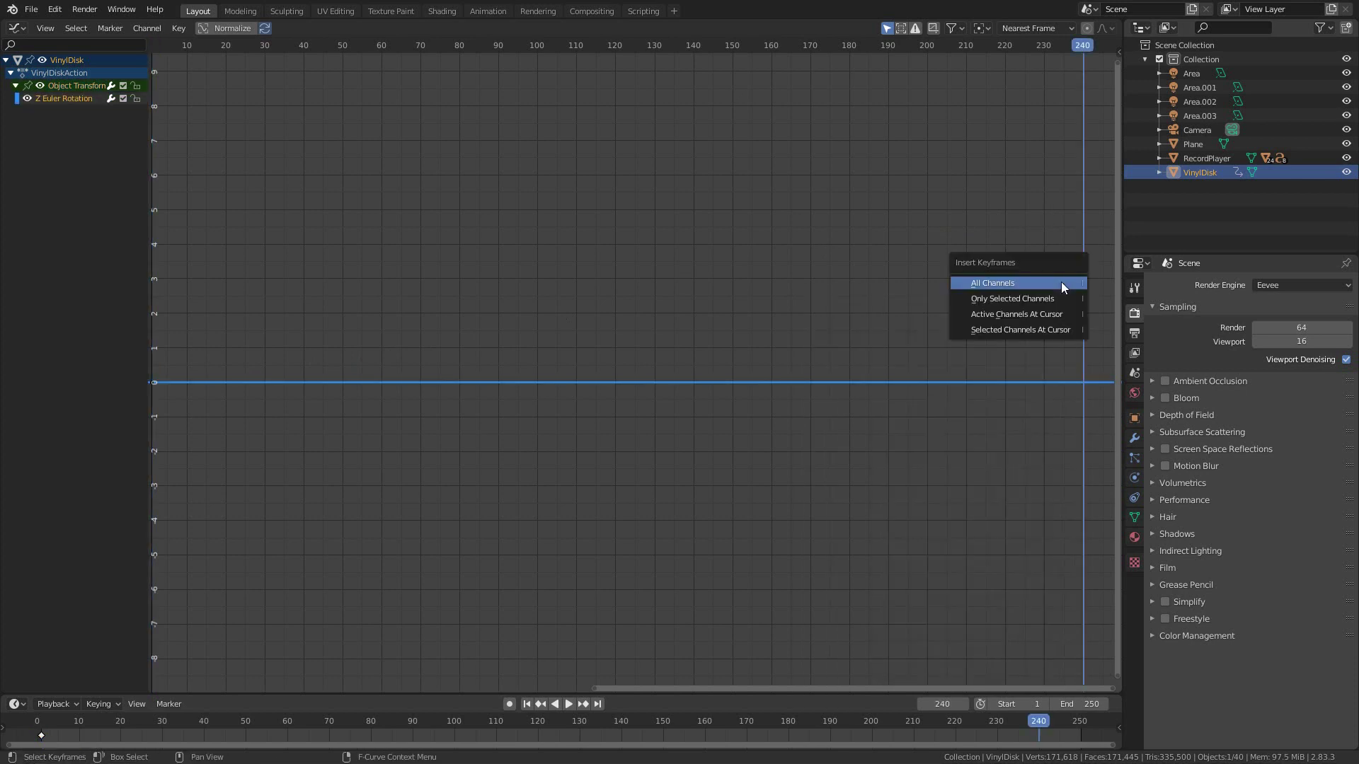
pyautogui.click(1053, 299)
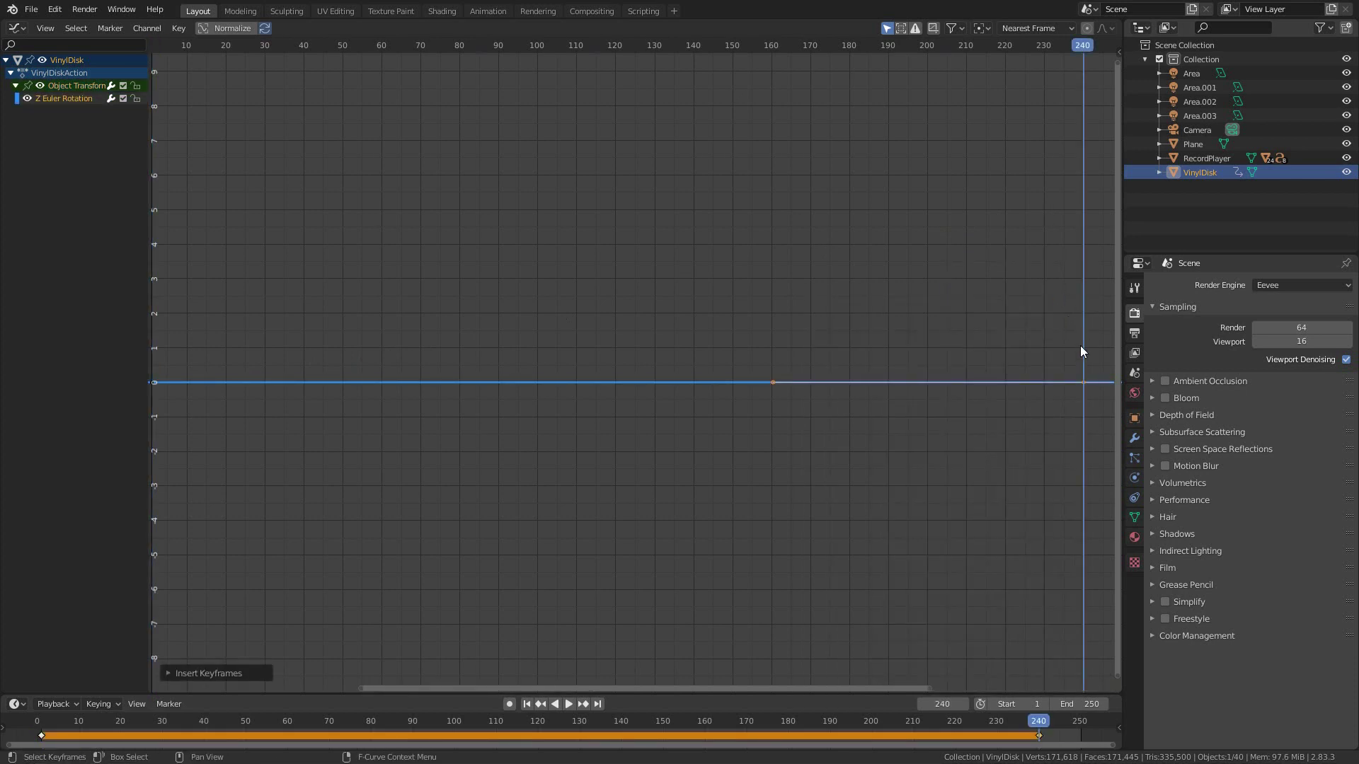
pyautogui.press('Home')
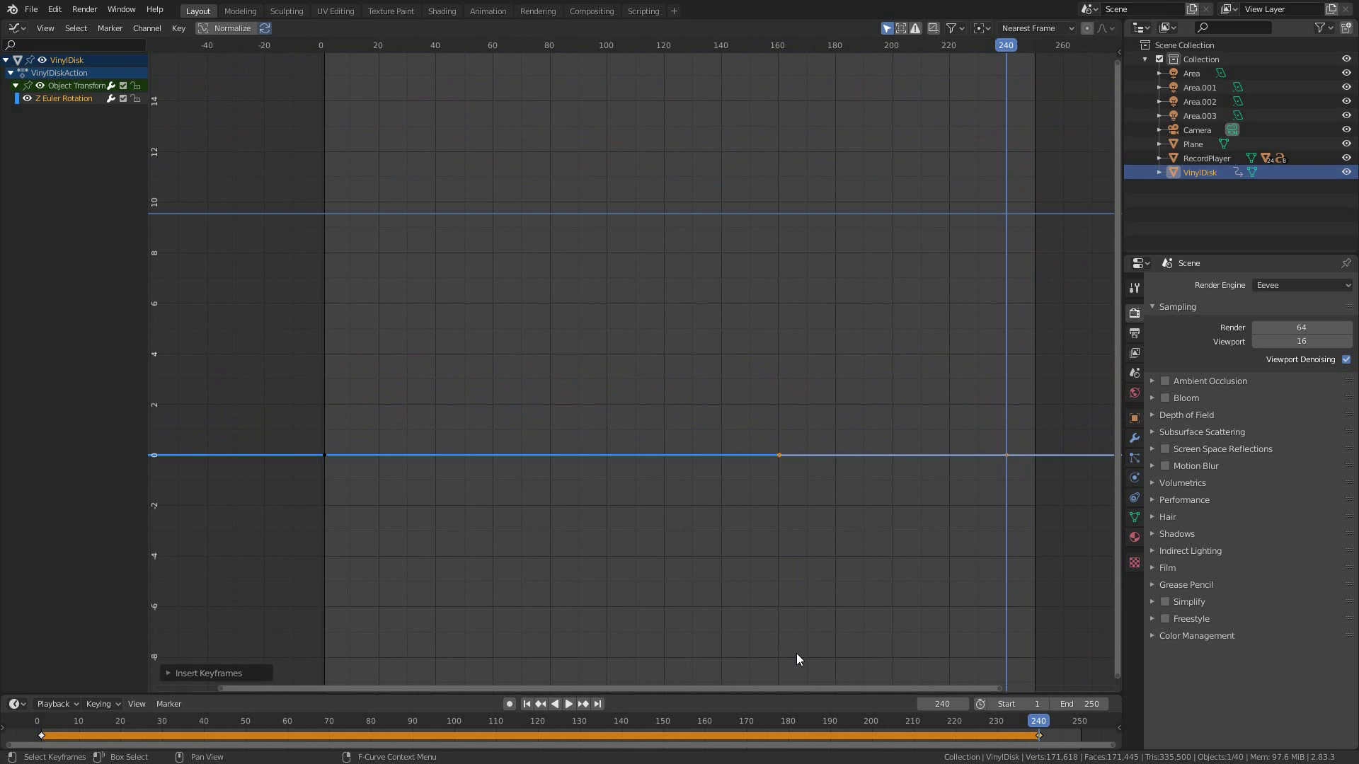
# Raise the frame 240 keyframe of the Z Euler Rotation curve by 1998 along Y and fit the whole curve in view
pyautogui.scroll(-1, 796, 660)
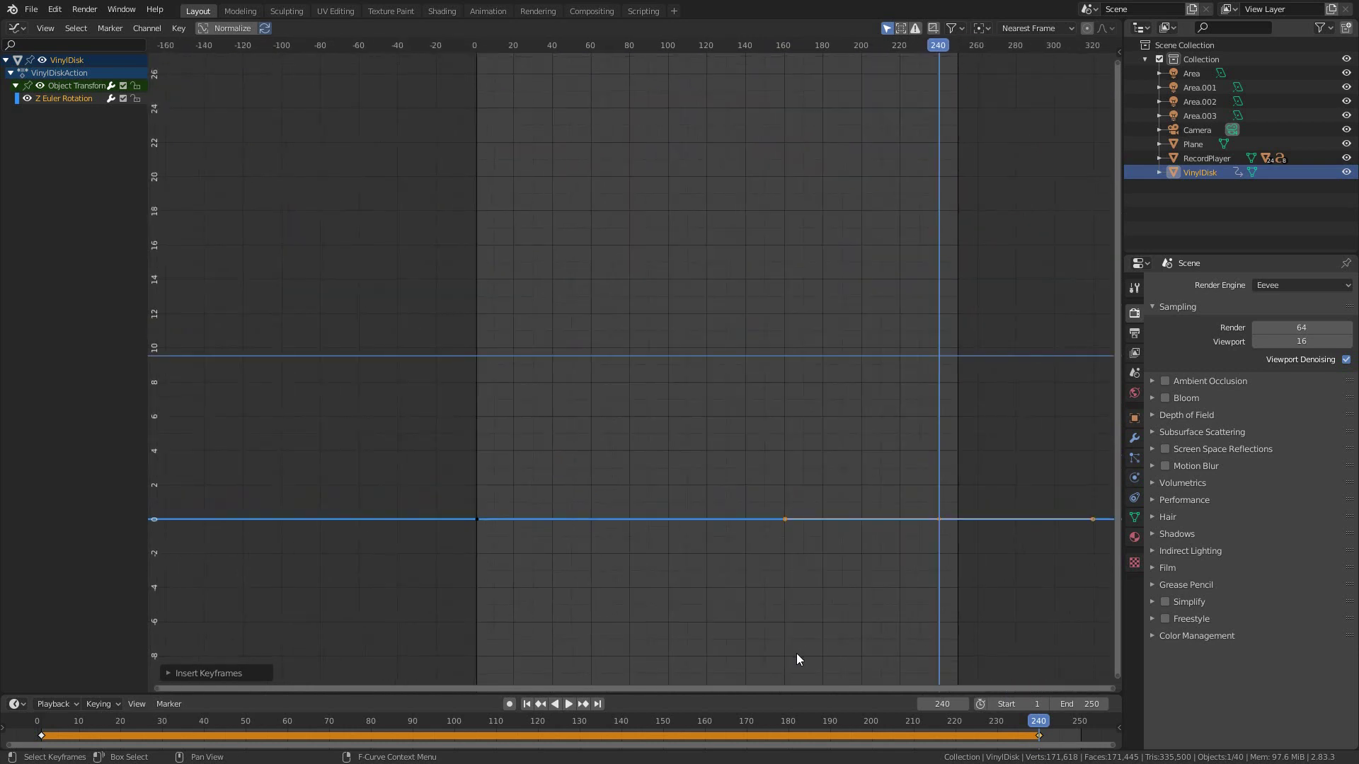
pyautogui.scroll(-1, 663, 655)
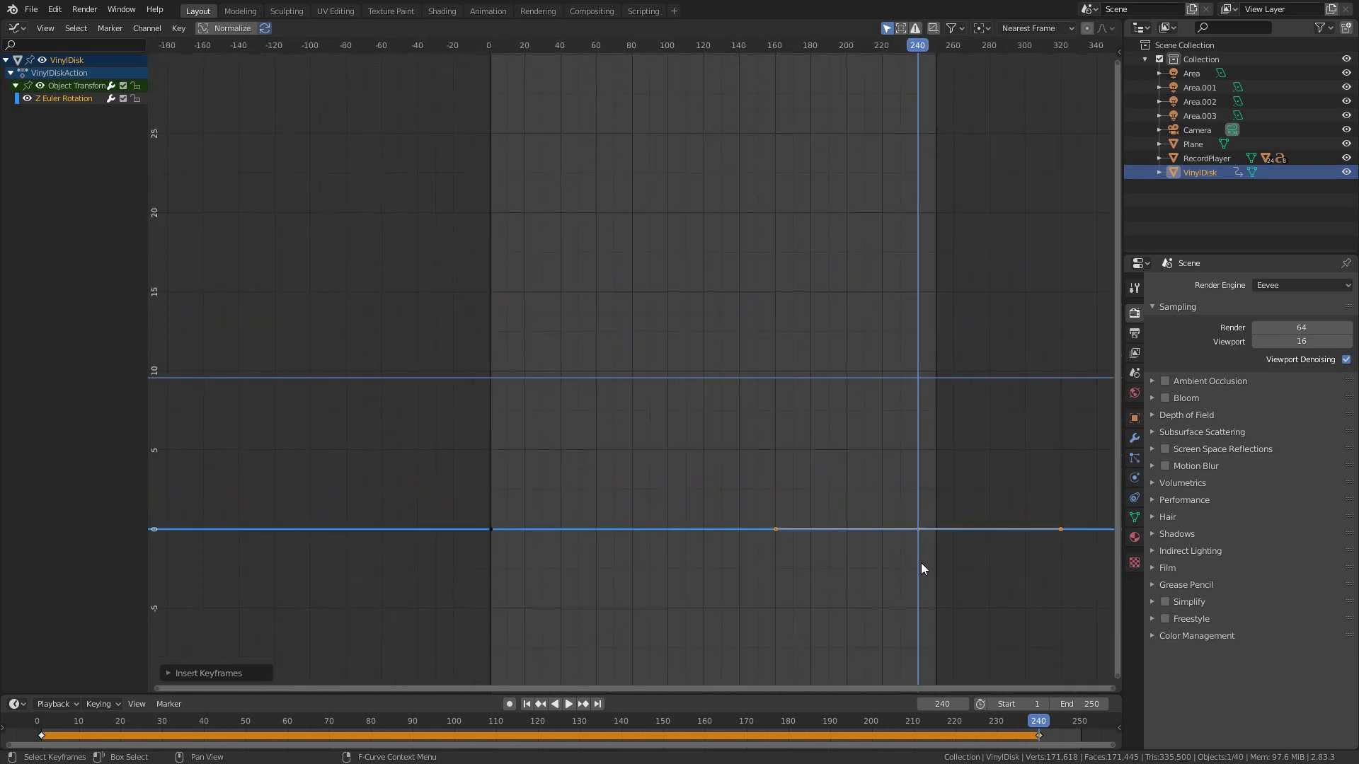
pyautogui.moveTo(890, 516); pyautogui.dragTo(933, 555)
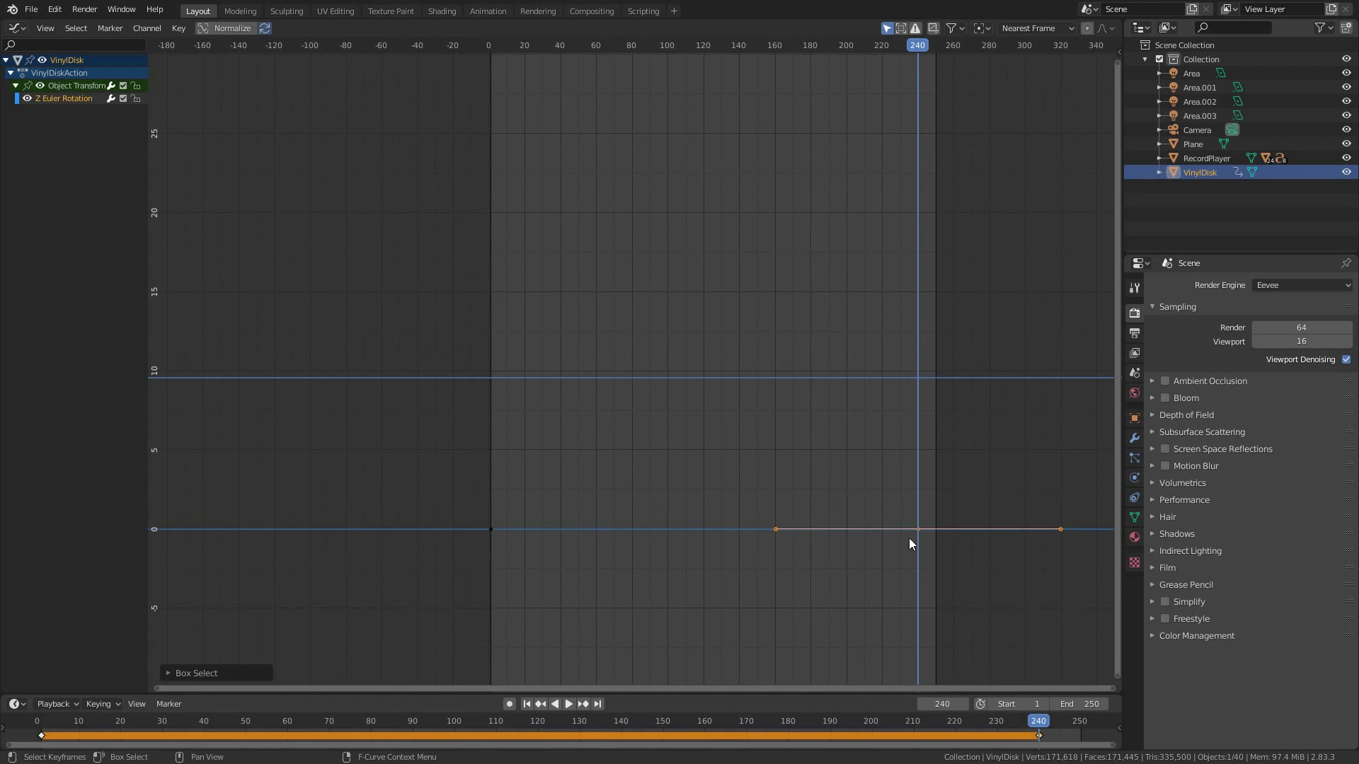
pyautogui.scroll(-10, 874, 593)
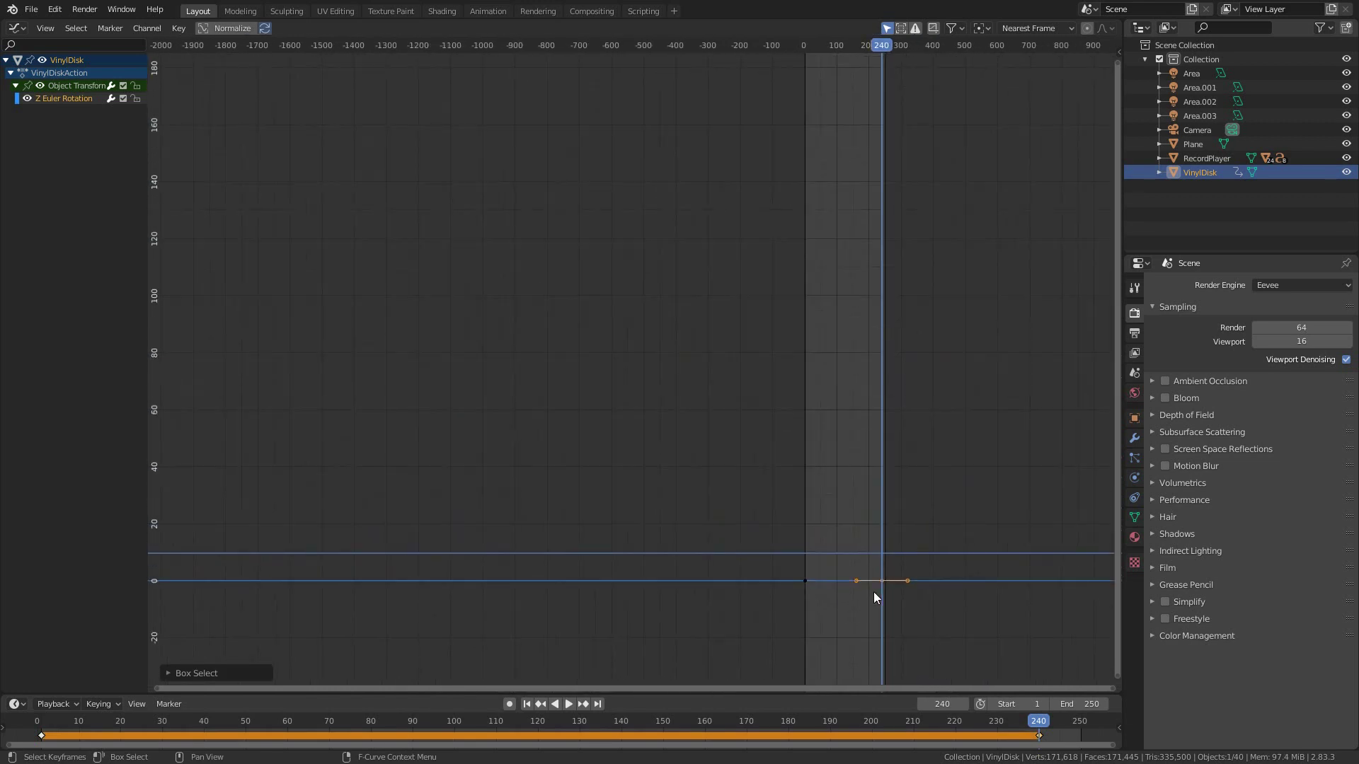
pyautogui.scroll(-3, 693, 640)
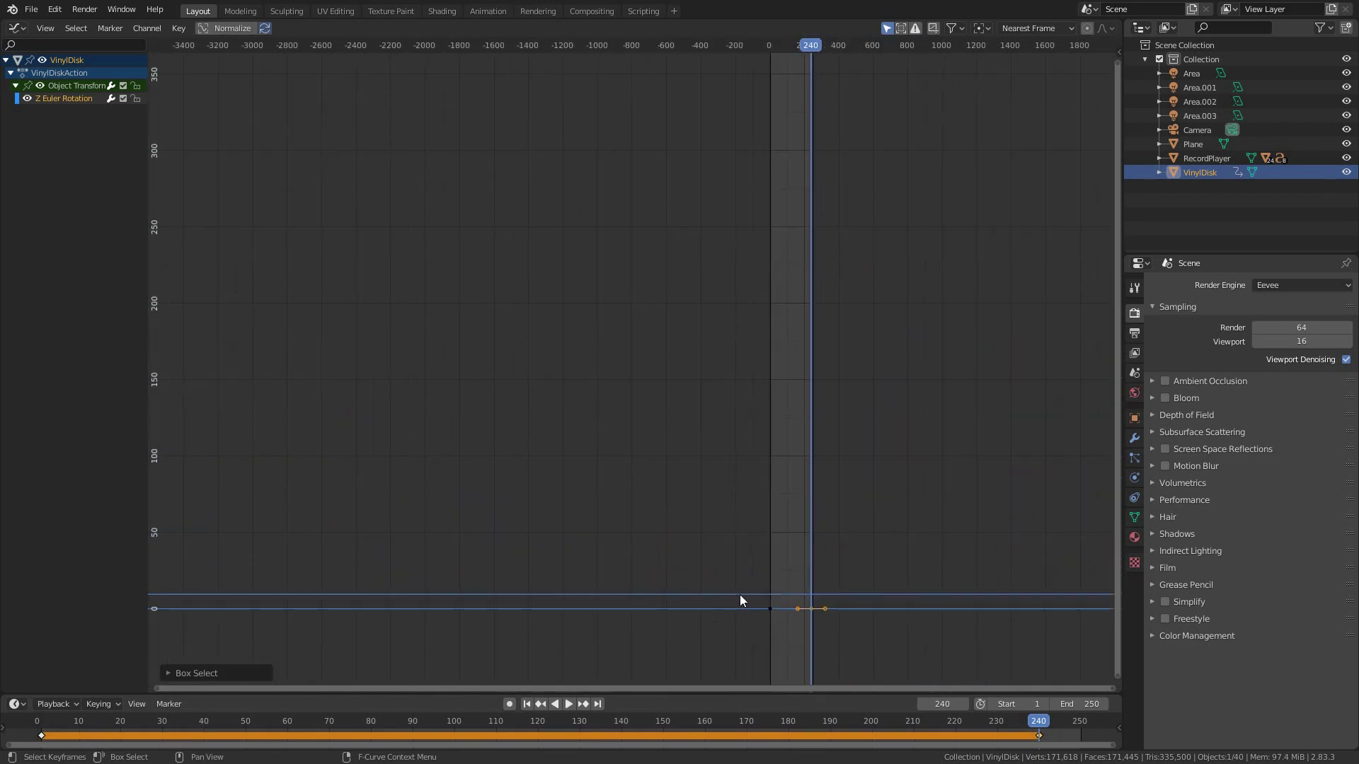
pyautogui.scroll(-4, 740, 595)
pyautogui.write('gy1')
pyautogui.write('998')
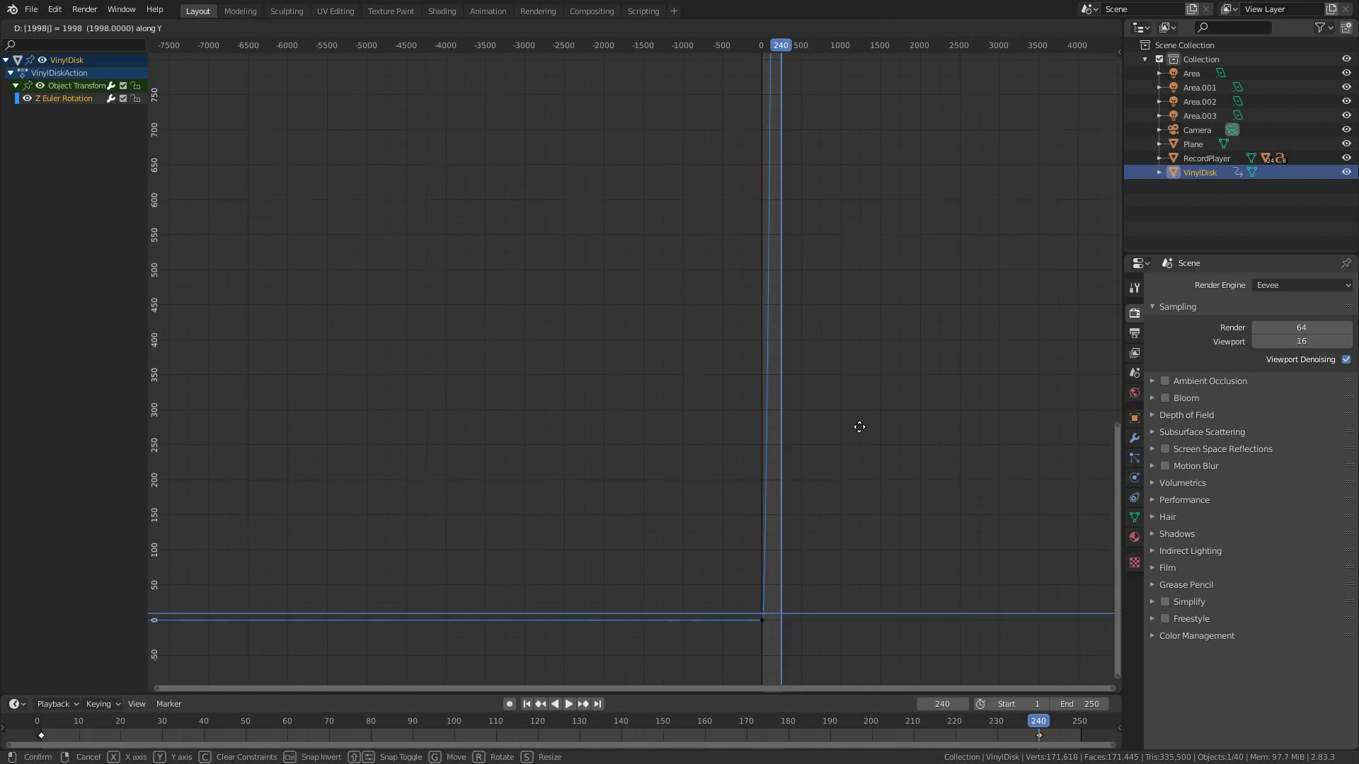
pyautogui.press('Return')
pyautogui.press('KP_Decimal')
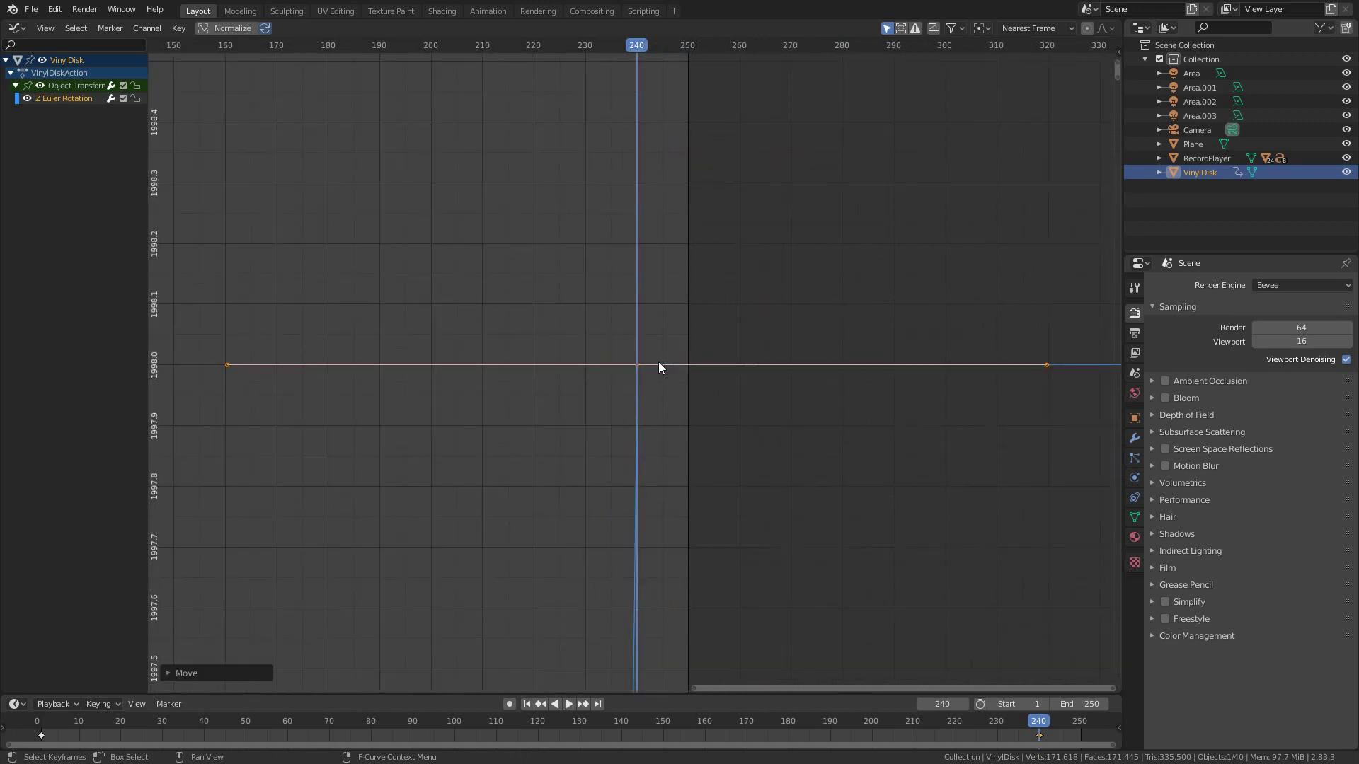
pyautogui.press('Home')
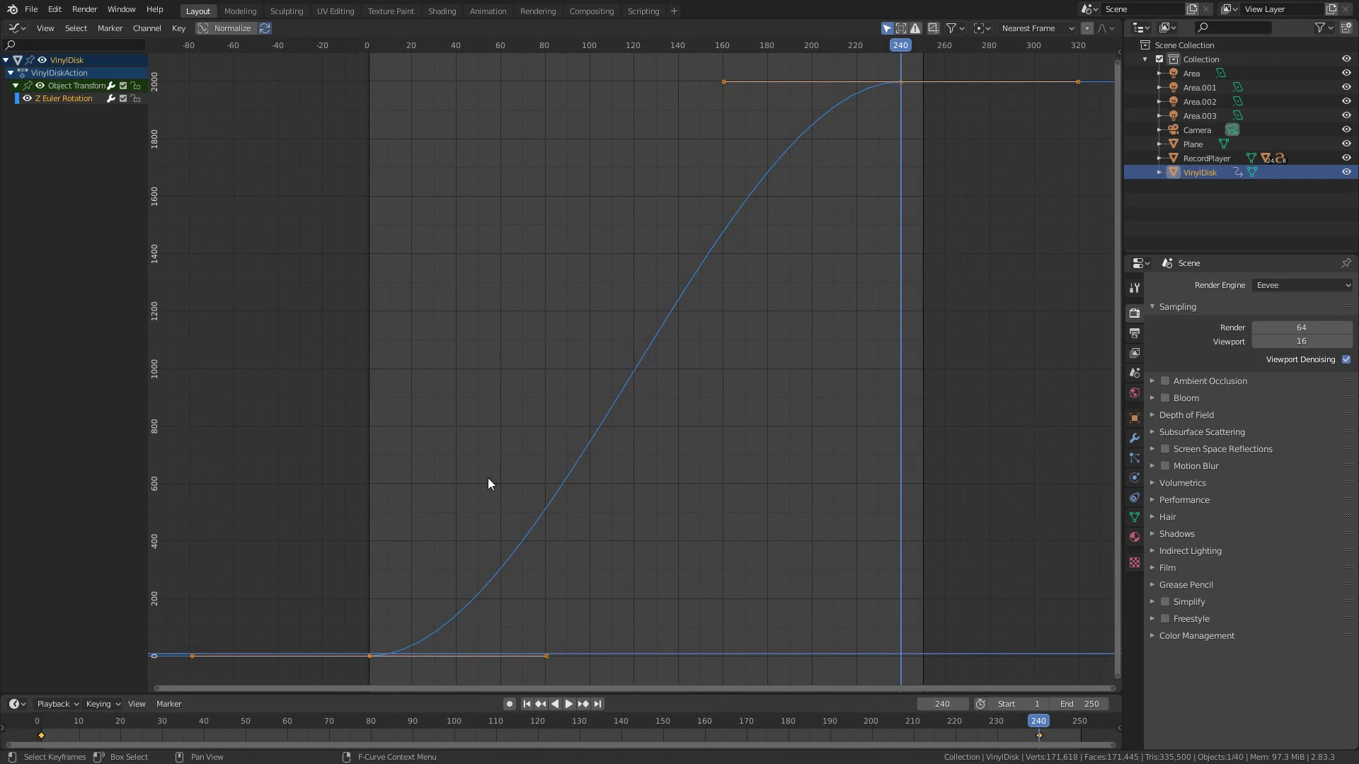
# Set the Z Euler Rotation curve to linear extrapolation so the disk keeps turning at constant speed
pyautogui.press('g')
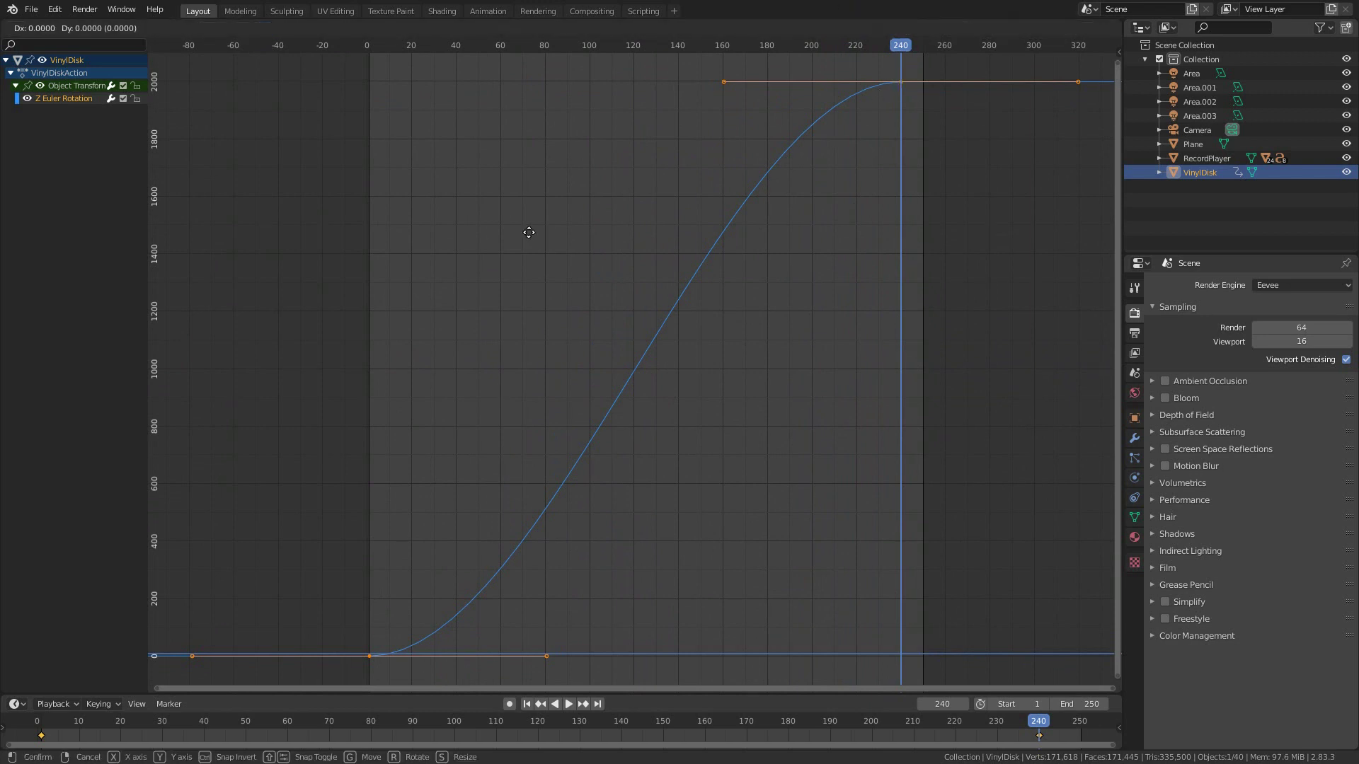
pyautogui.press('Escape')
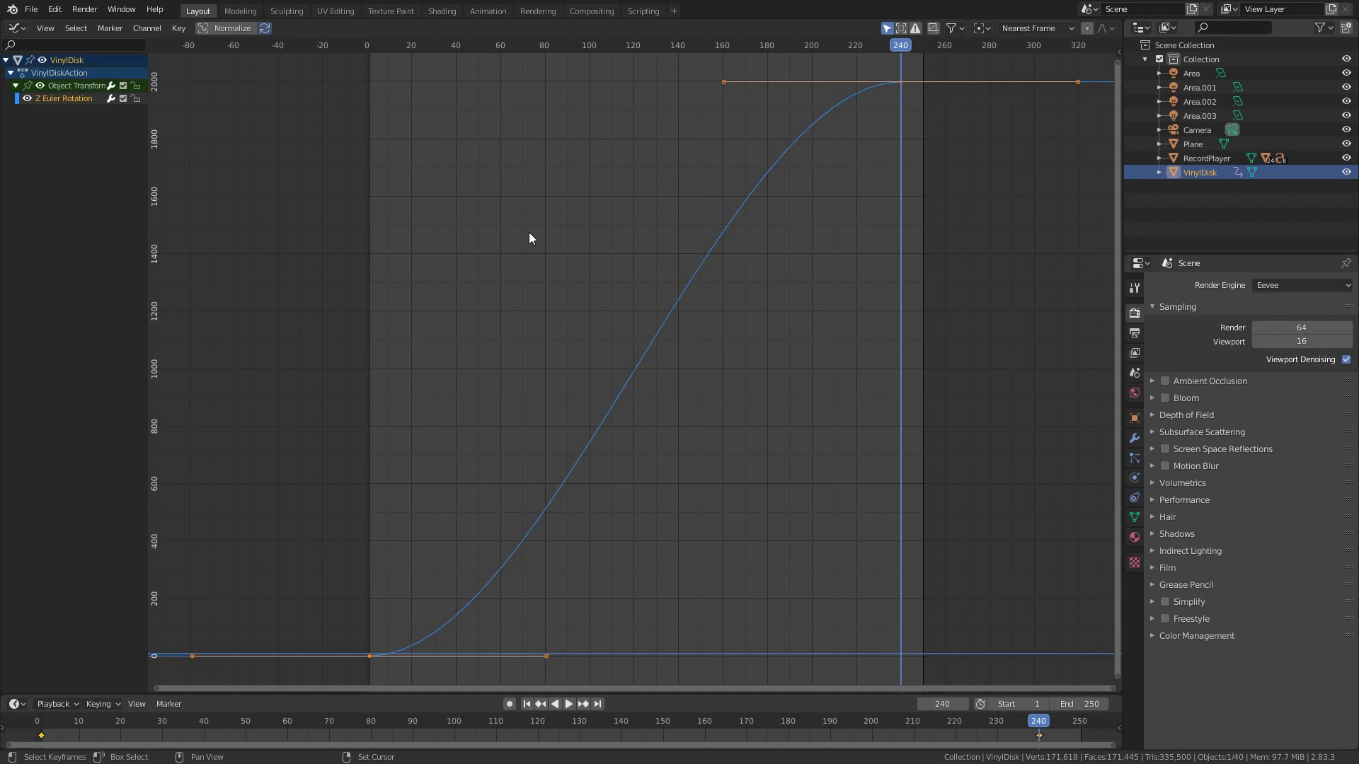
pyautogui.hotkey('shift', 'e')
pyautogui.click(498, 250)
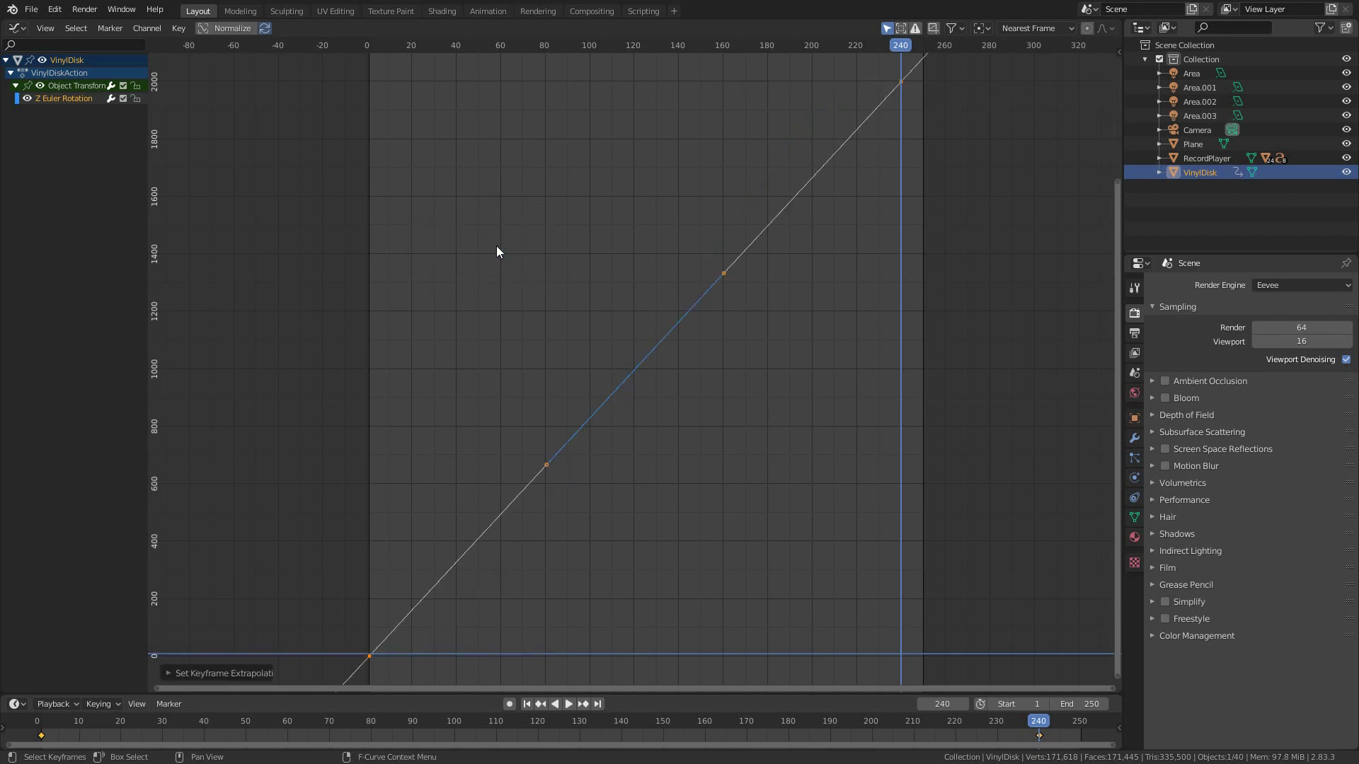
# Switch the Graph Editor area back to the 3D Viewport and play the record's spinning animation
pyautogui.scroll(-3, 418, 556)
pyautogui.scroll(3, 419, 551)
pyautogui.hotkey('shift', 'F5')
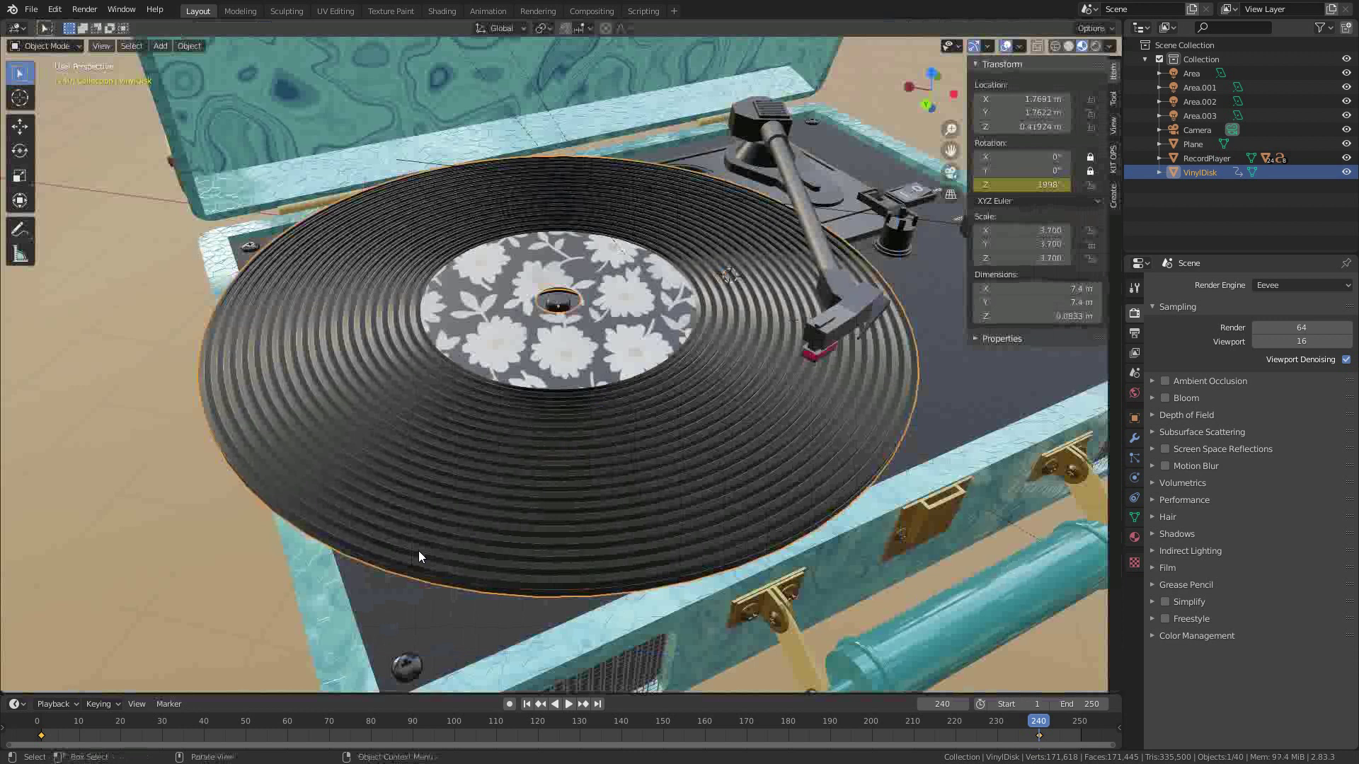
pyautogui.press('space')
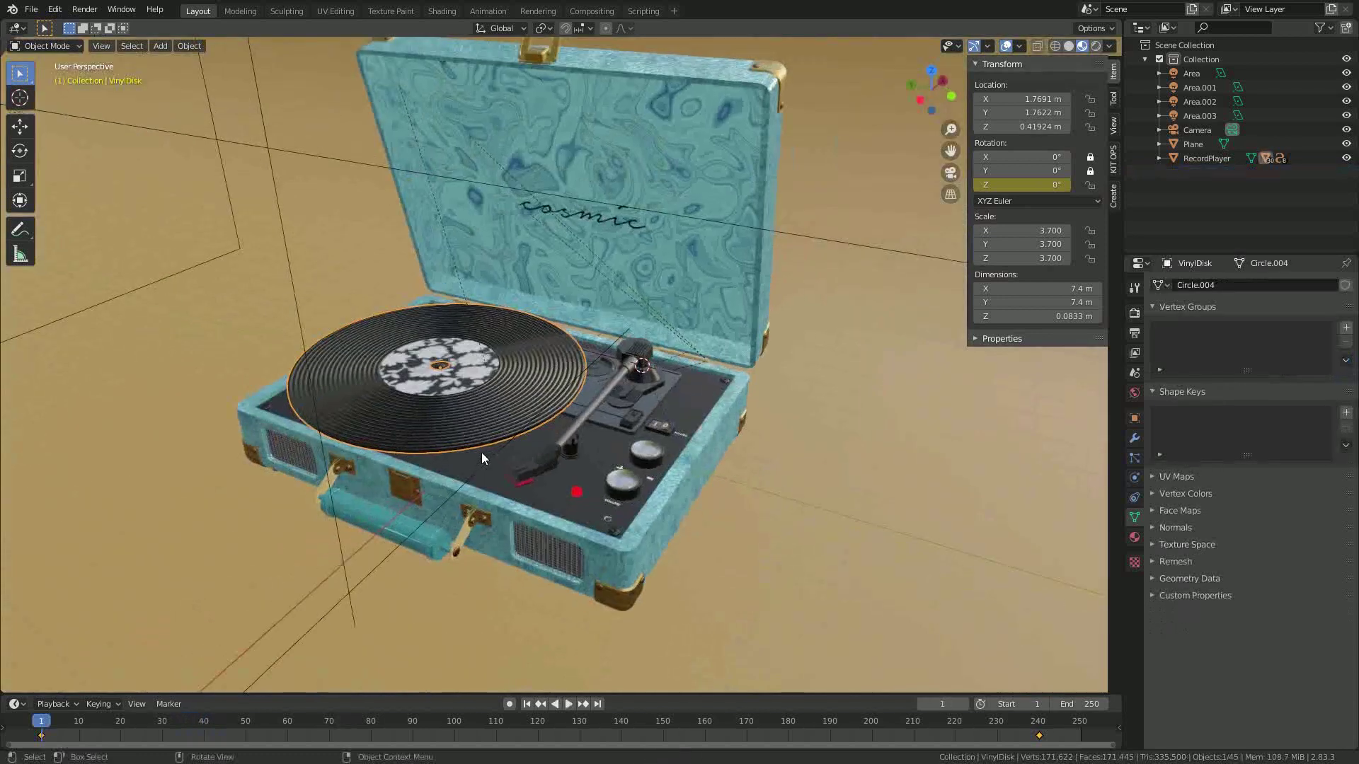
# Save the record player scene to its existing file, suitcase-record-player.blend
pyautogui.keyDown('shift'); pyautogui.moveTo(482, 453); pyautogui.dragTo(511, 466, button='middle'); pyautogui.keyUp('shift')
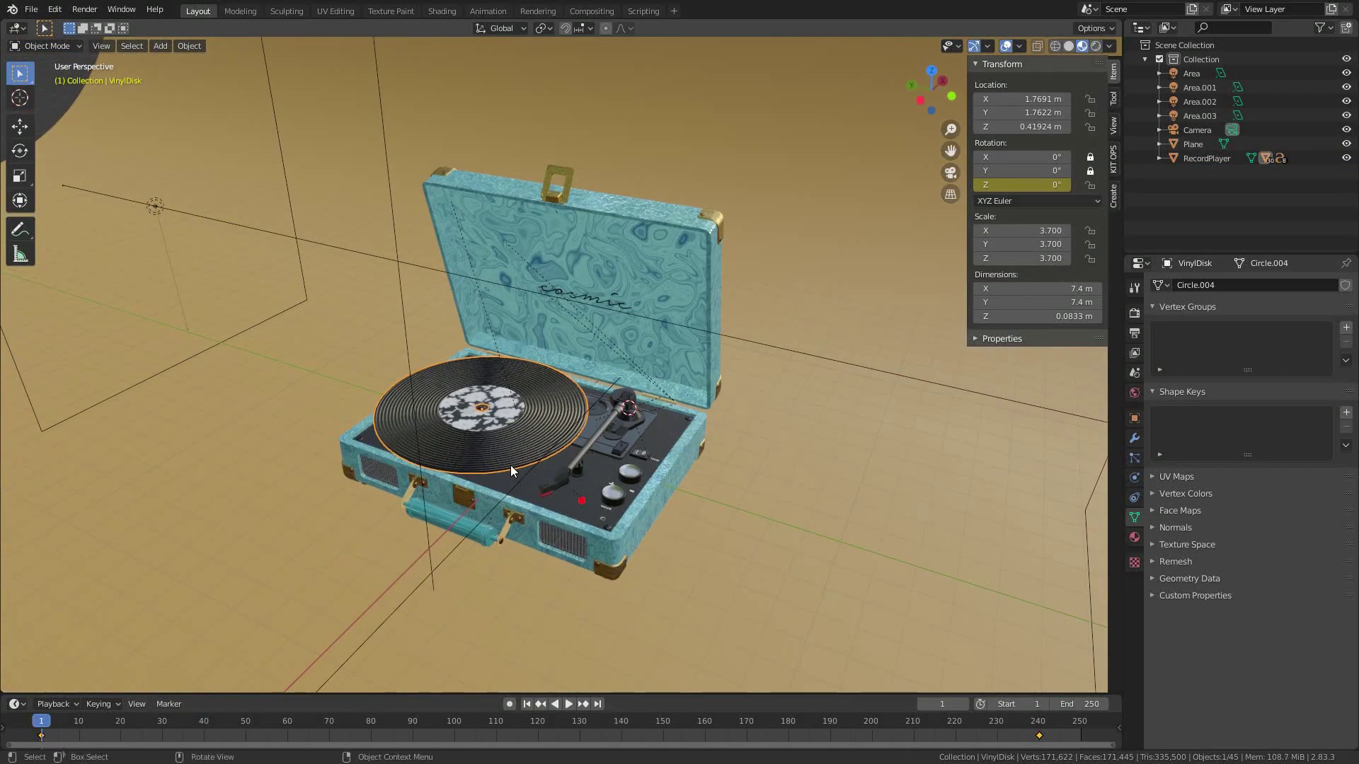
pyautogui.click(31, 10)
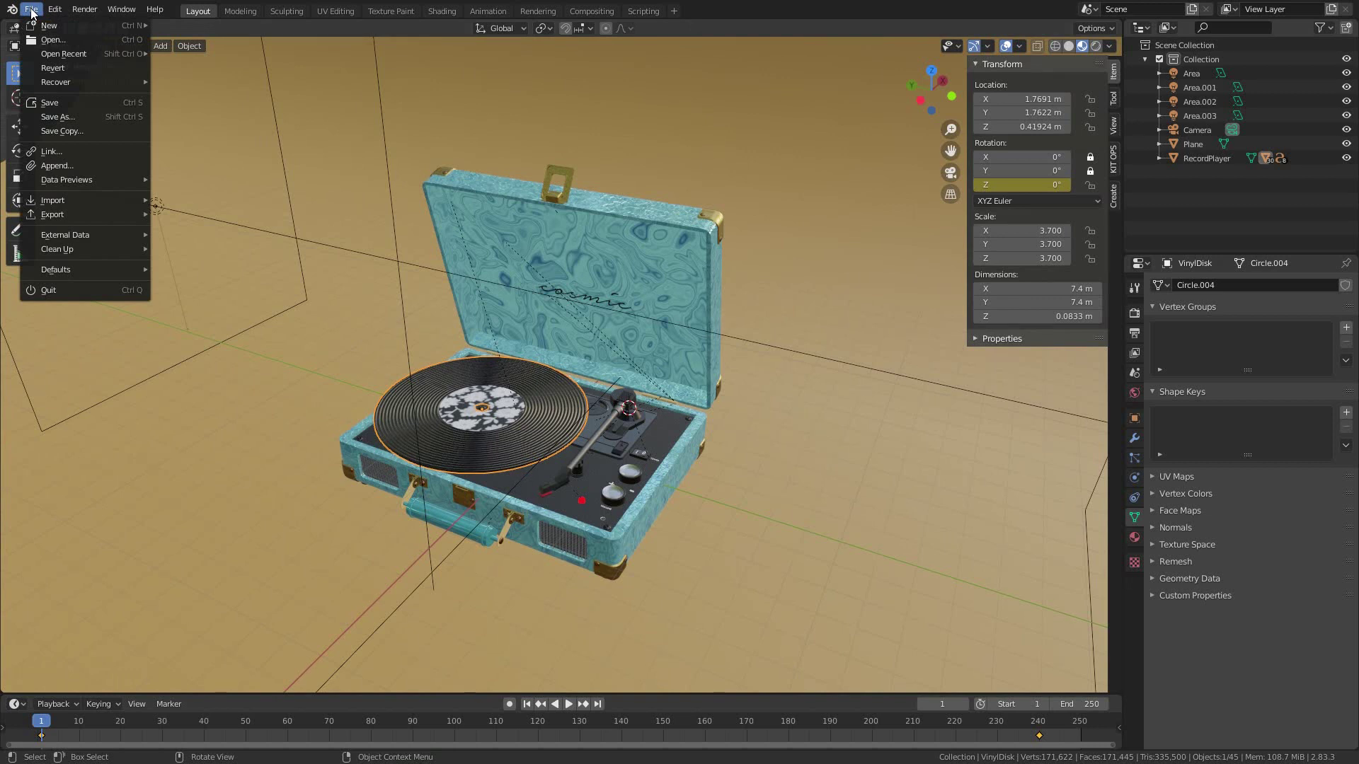
pyautogui.click(61, 108)
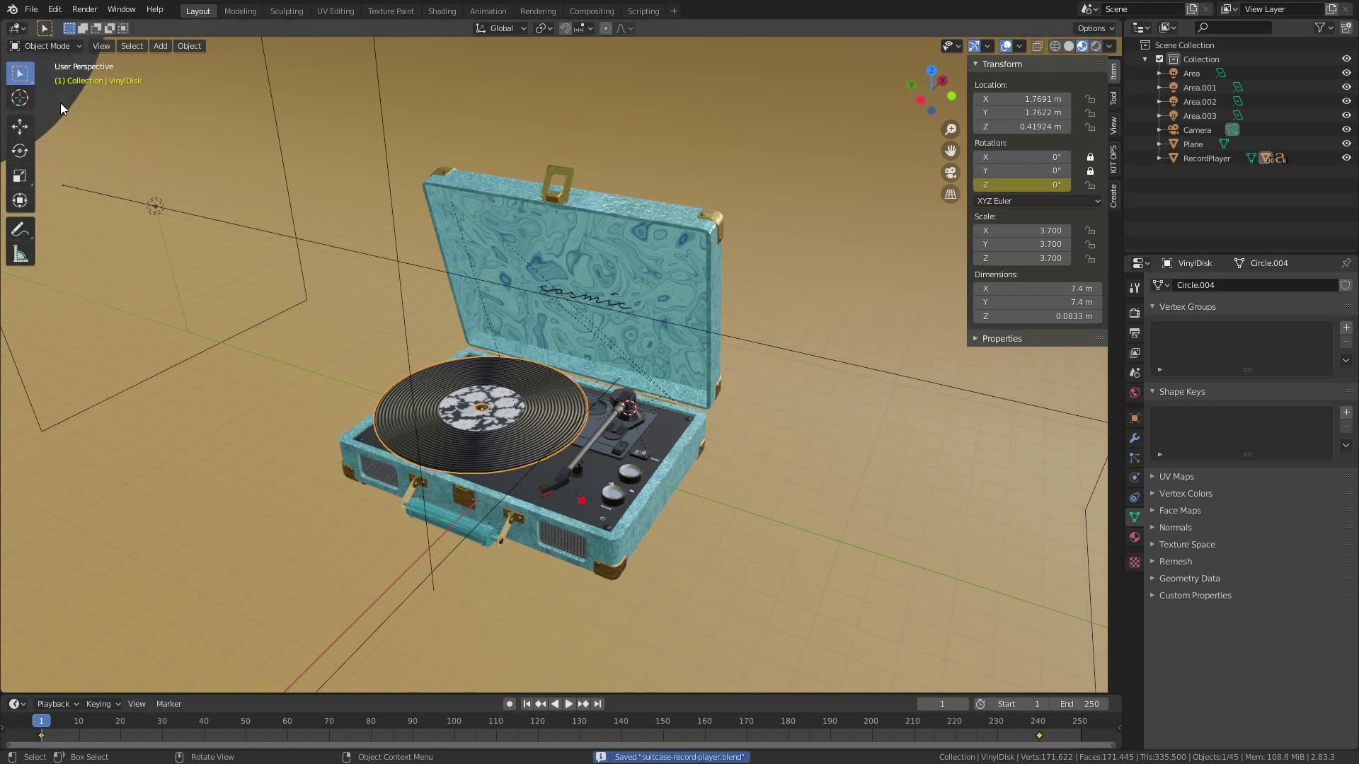
# Preview the spinning record in Rendered viewport shading with the sidebar hidden, viewing the disk up close
pyautogui.click(1095, 46)
pyautogui.press('space')
pyautogui.press('n')
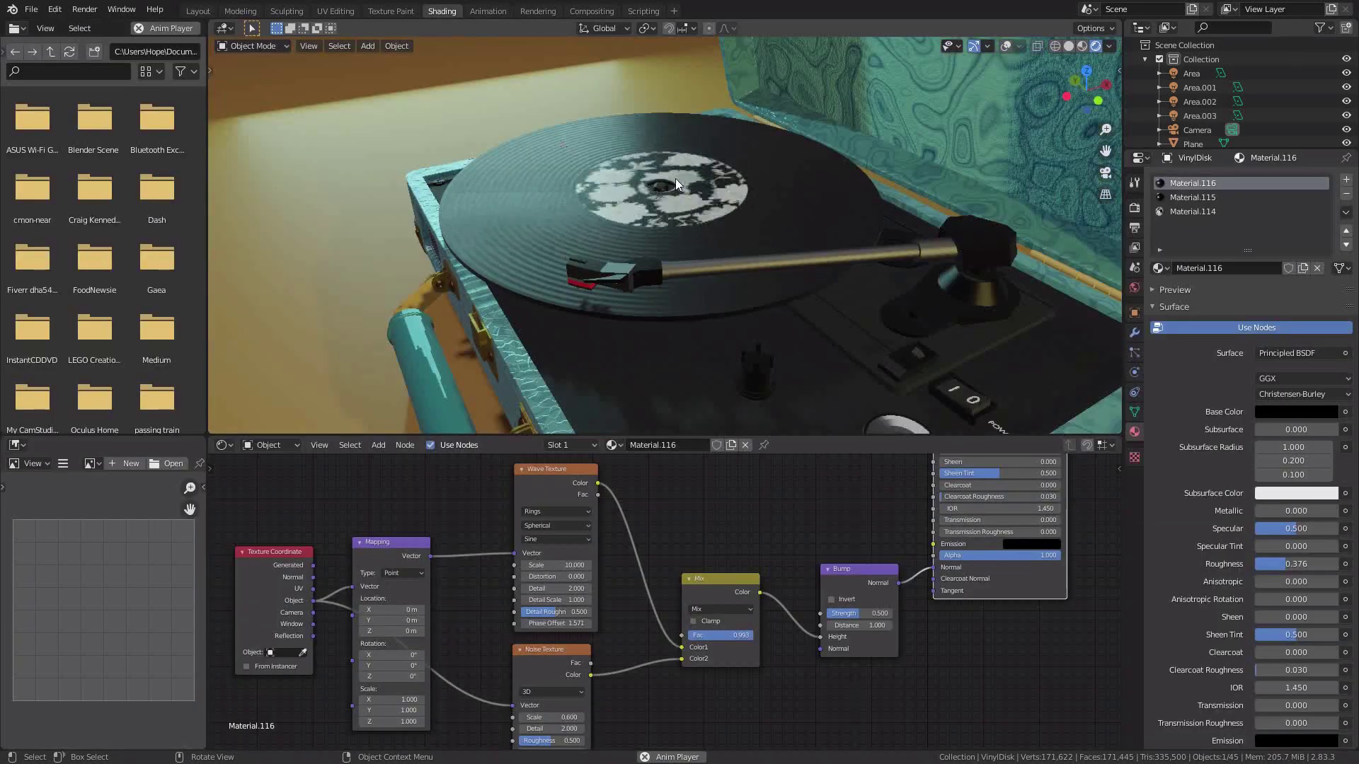
pyautogui.moveTo(670, 182); pyautogui.dragTo(736, 196, button='middle')
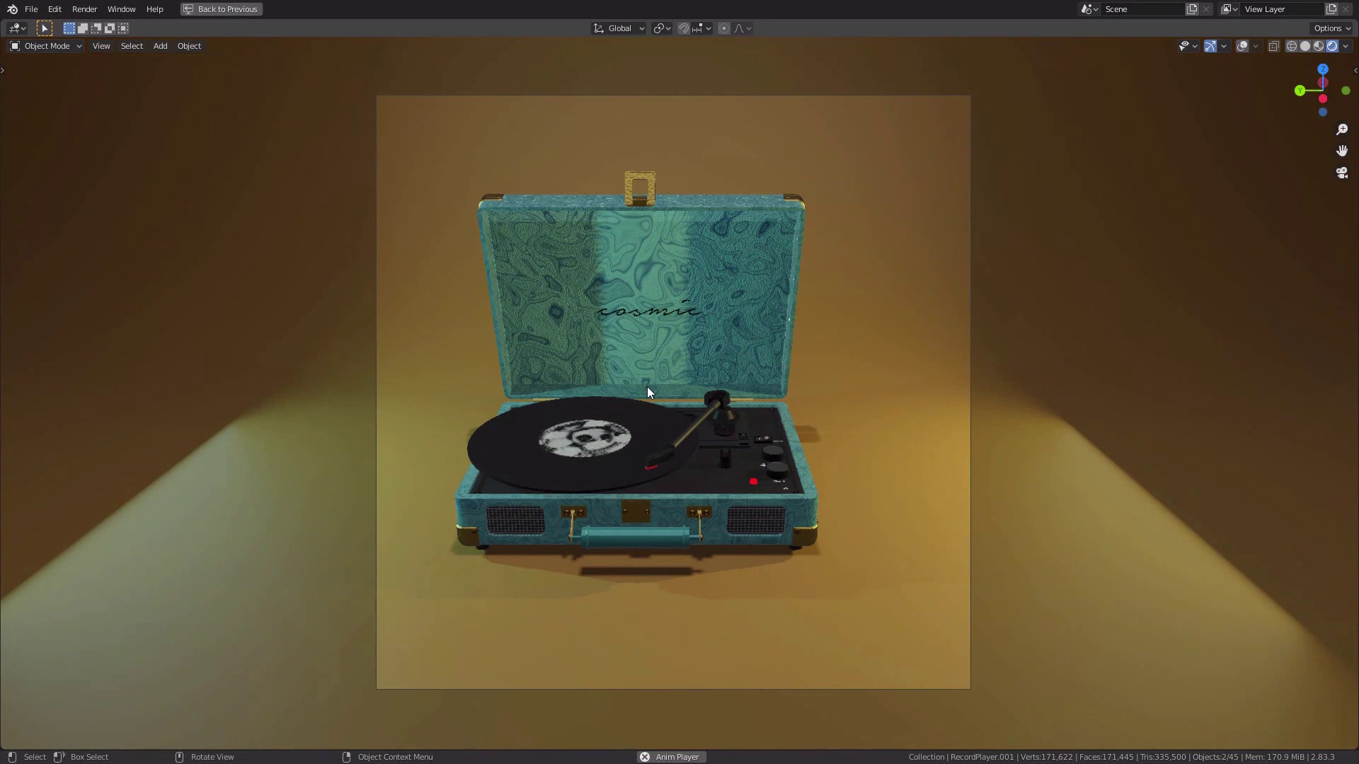
# Leave the full-screen viewport for the Shading workspace layout and quit Blender
pyautogui.hotkey('ctrl', 'alt', 'space')
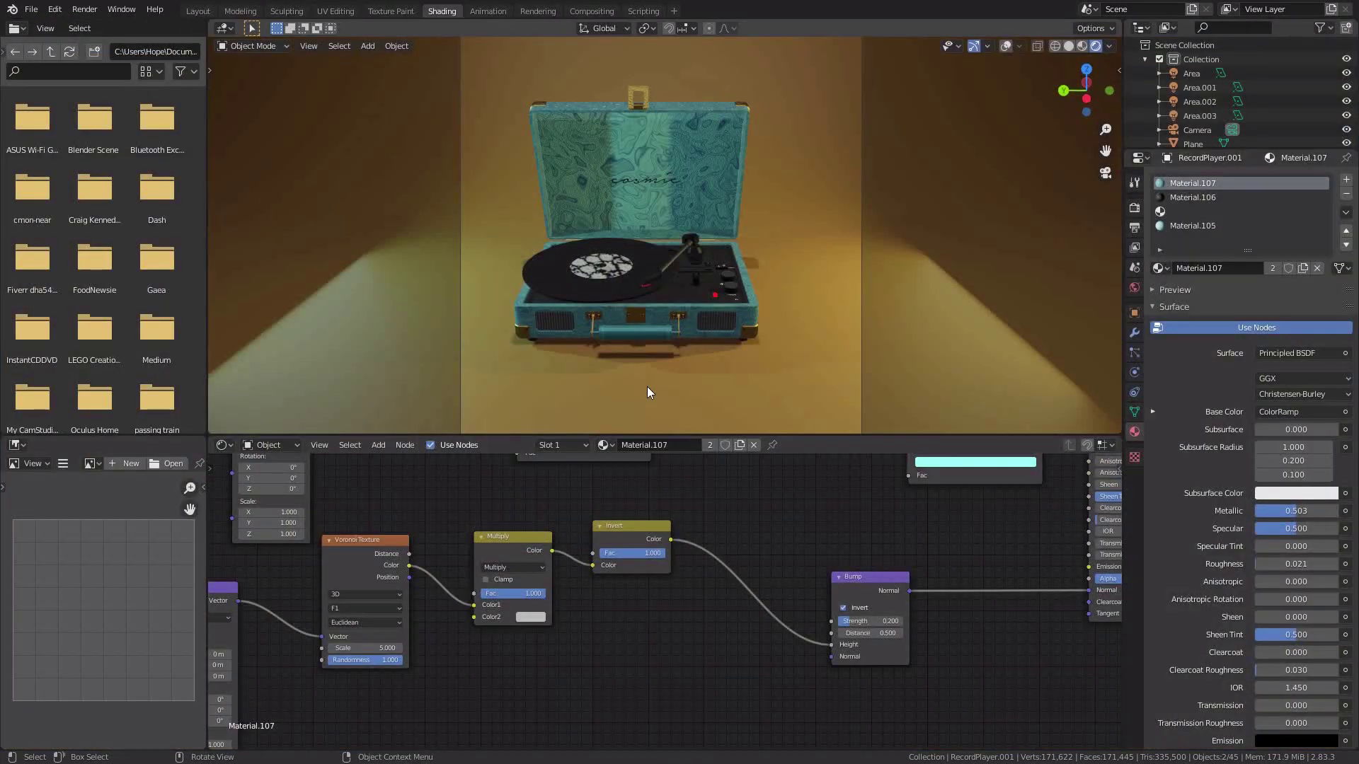
pyautogui.click(31, 10)
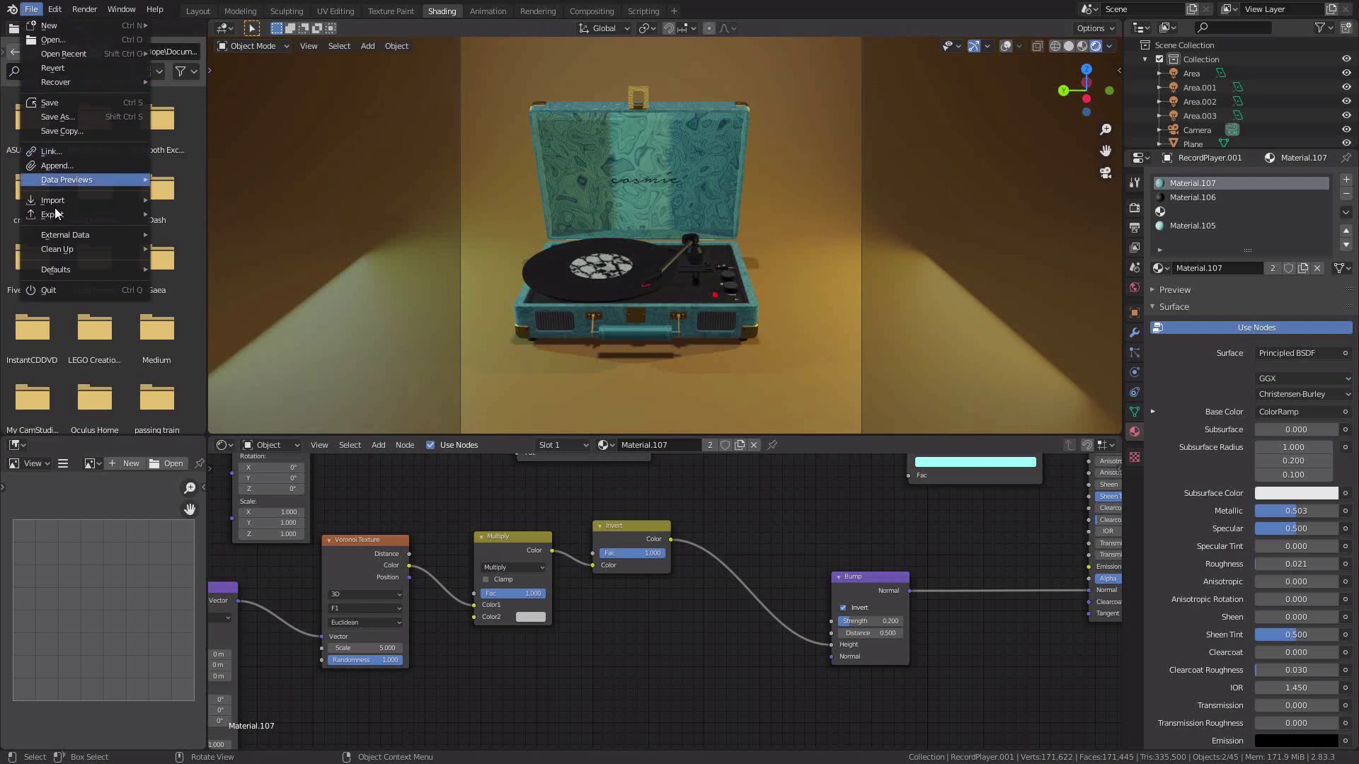
pyautogui.click(49, 288)
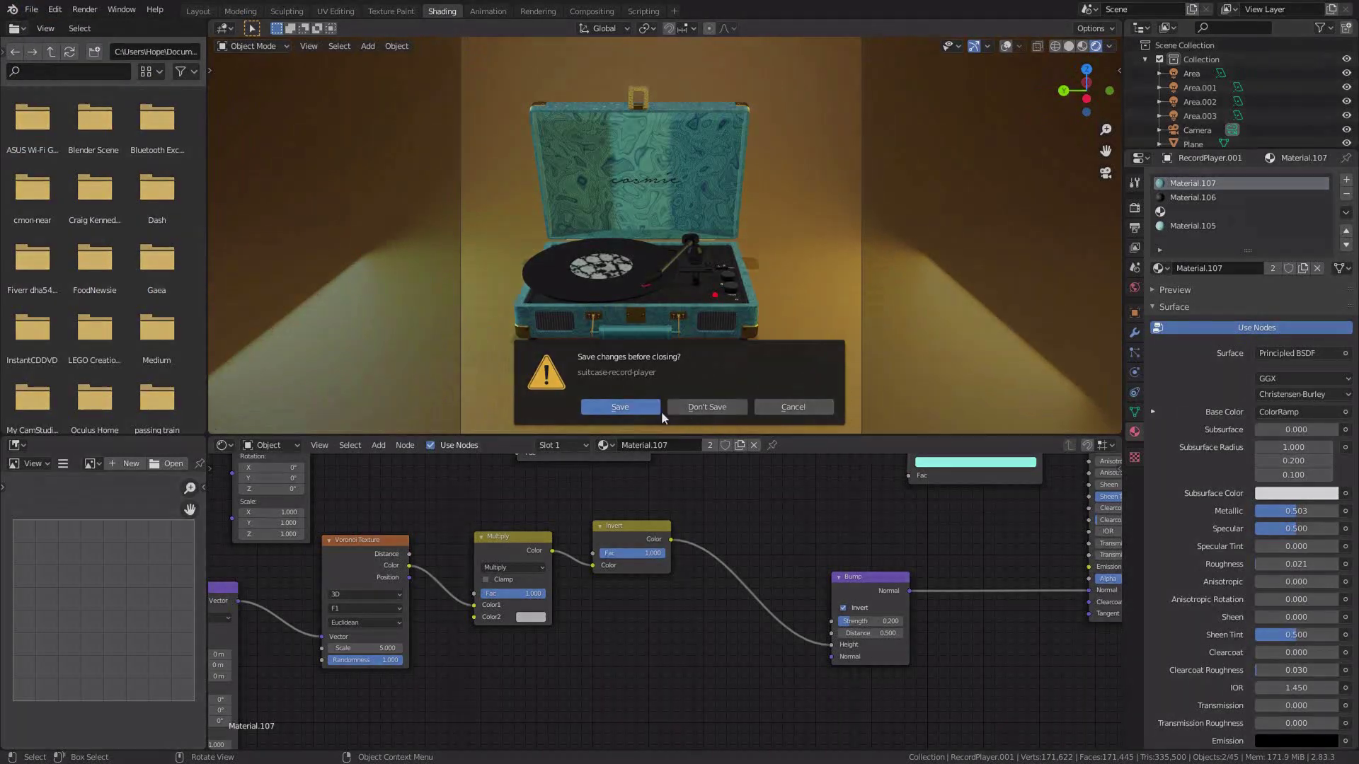